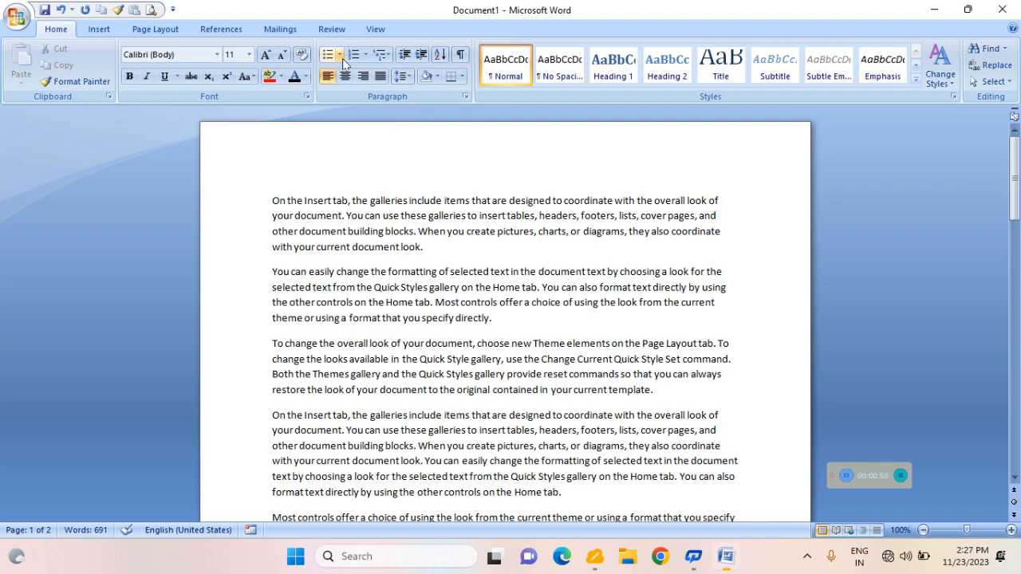
Apply the filled round bullet from the bullet library to the first paragraph
left_click(339, 56)
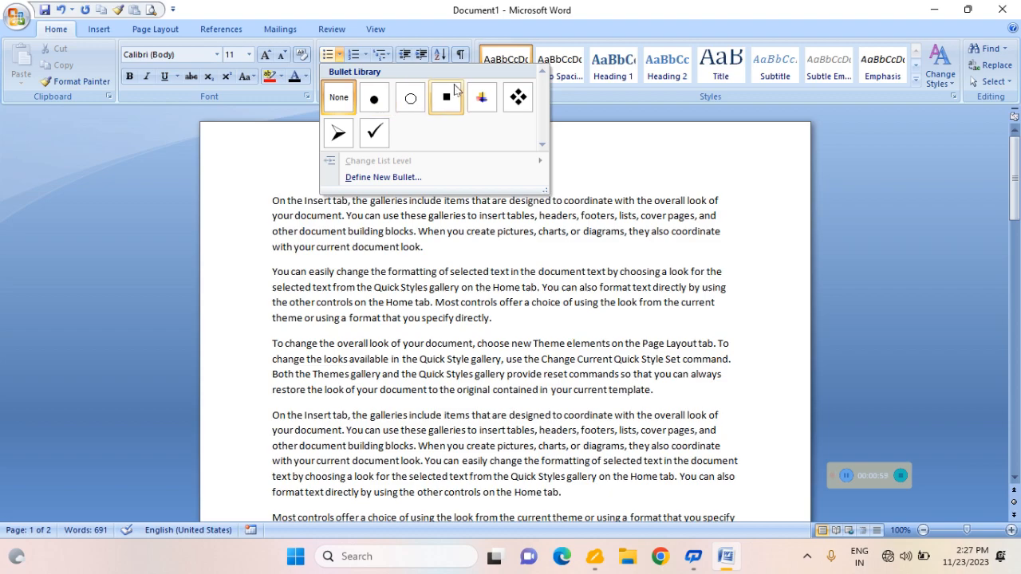
left_click(671, 171)
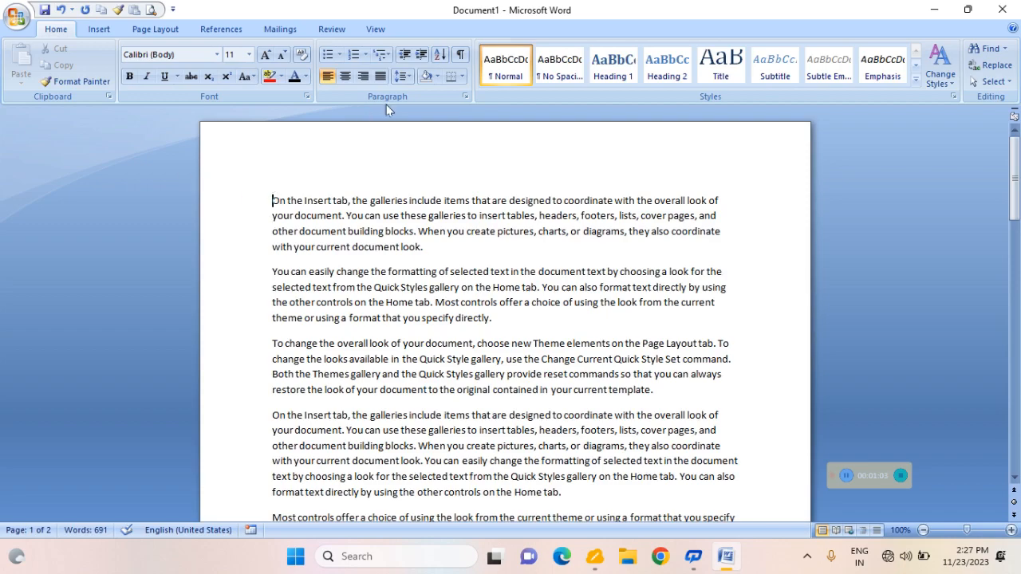
left_click(340, 55)
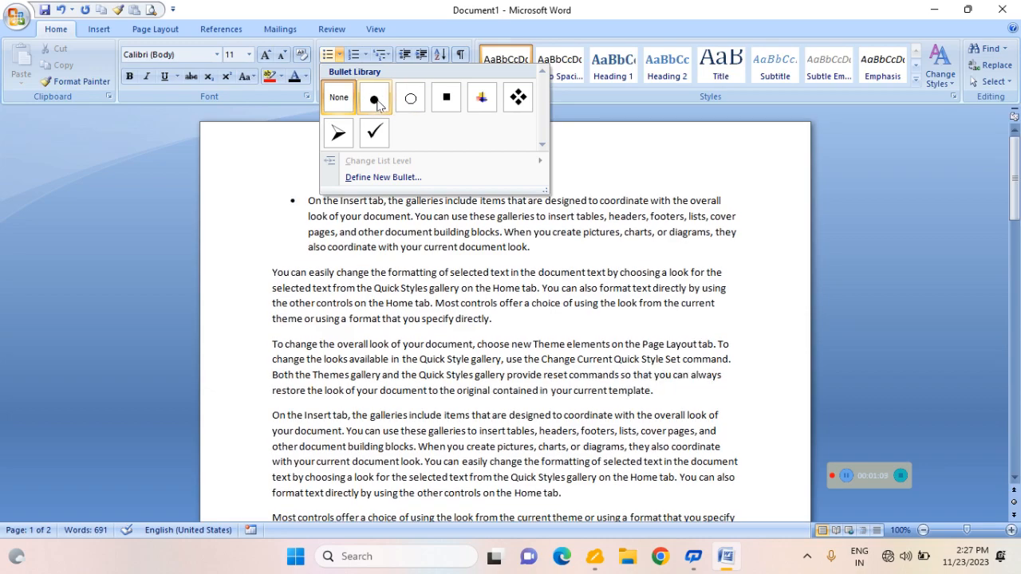
left_click(374, 100)
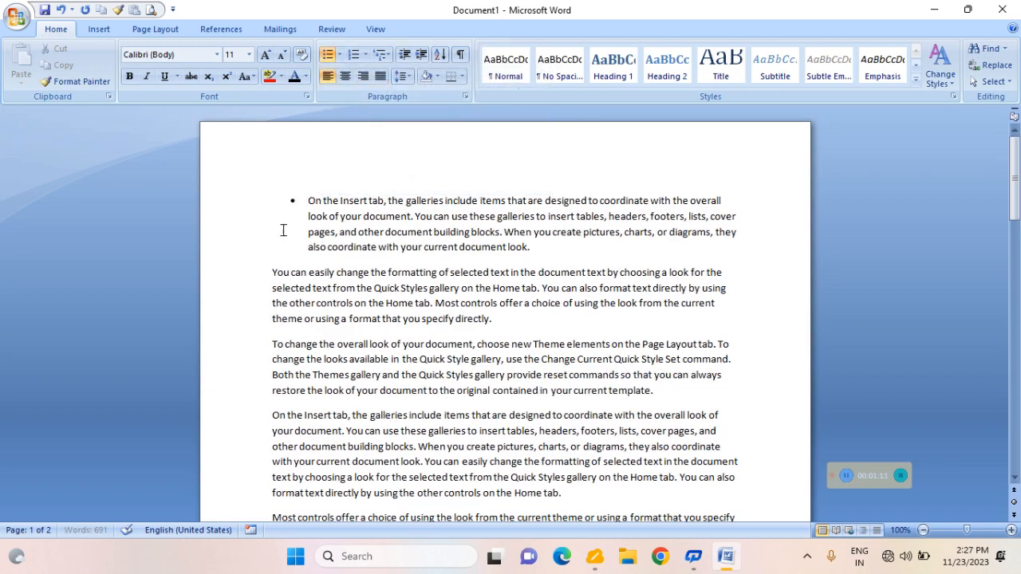
Apply the hollow circle bullet to the second paragraph, starting "You can easily change the formatting"
left_click(270, 272)
left_click(338, 55)
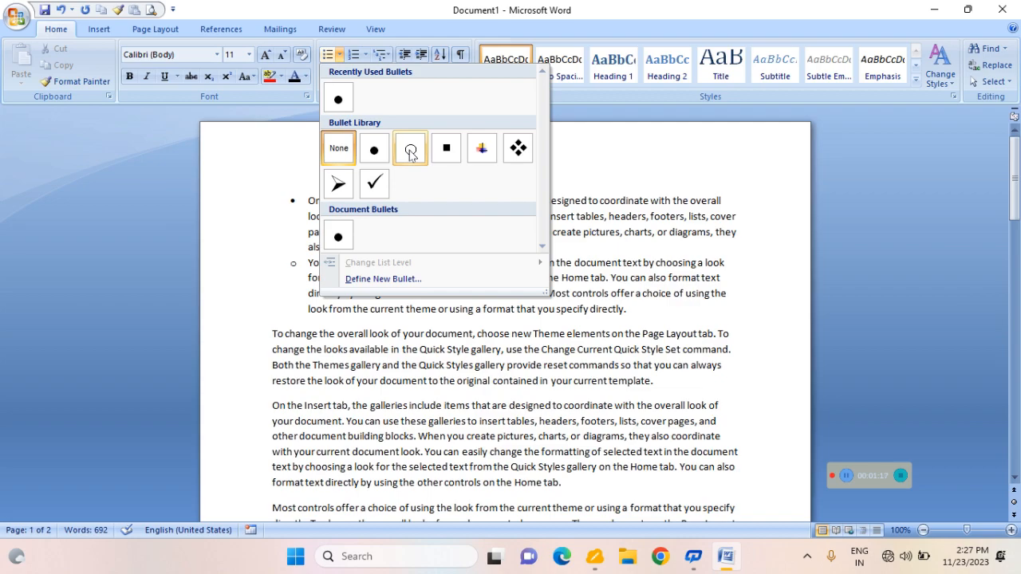
left_click(410, 152)
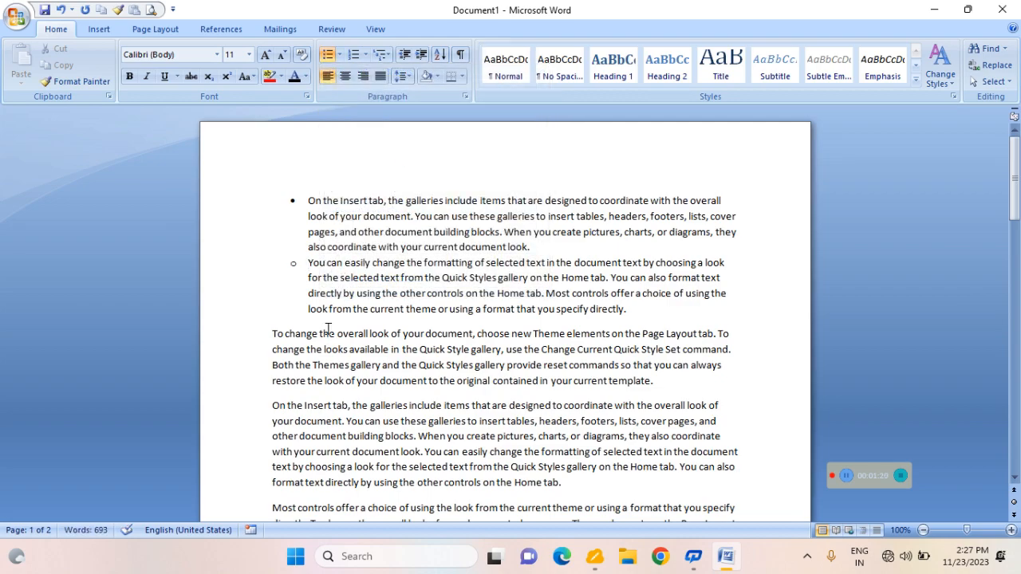
Apply the filled square bullet to the third paragraph, starting "To change the overall look of your document"
left_click(273, 333)
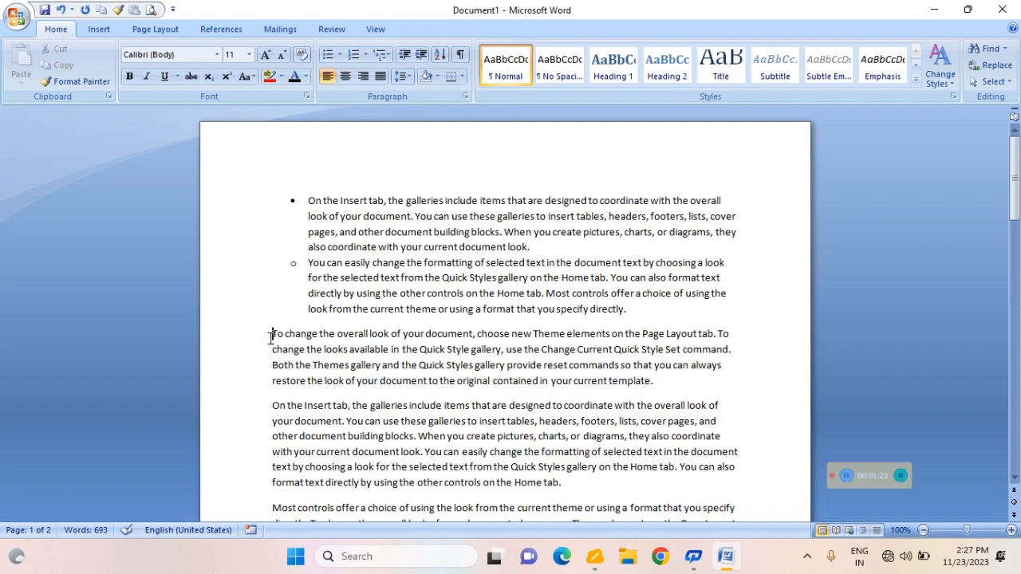
left_click(339, 54)
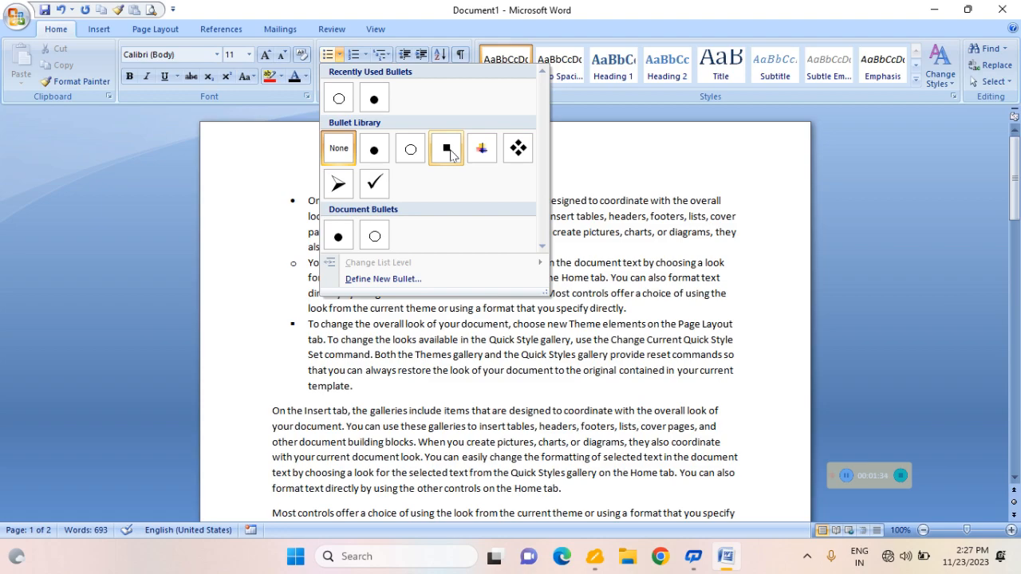
left_click(448, 150)
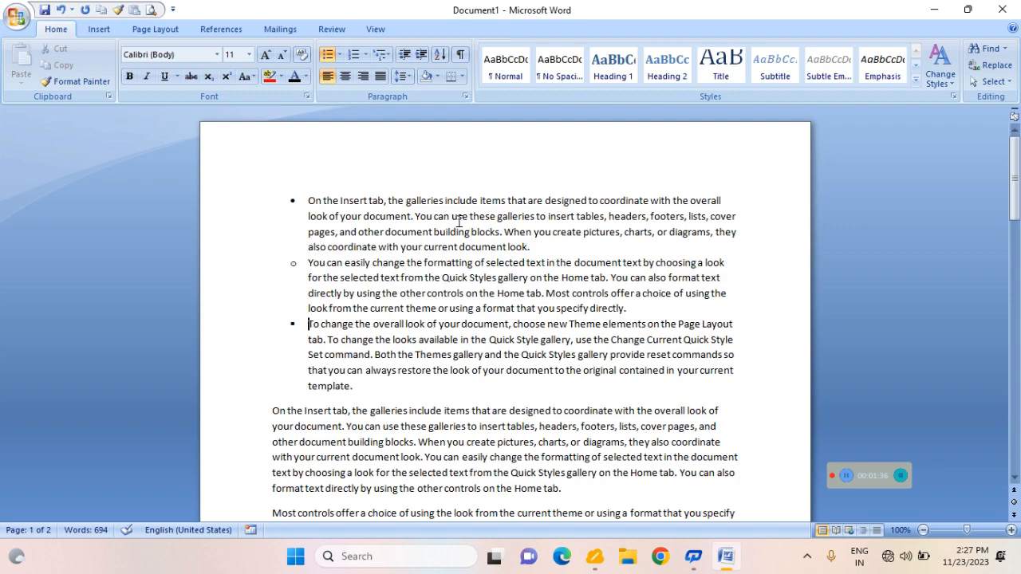
Start defining a new bullet for the third paragraph and examine the symbol chooser's available fonts and character code formats
left_click(340, 55)
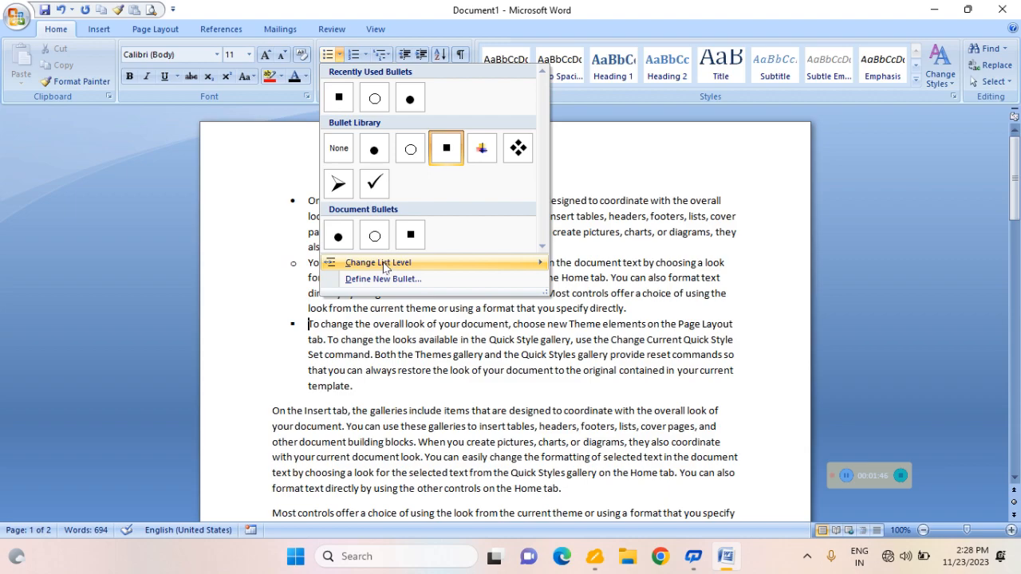
mouse_move(385, 266)
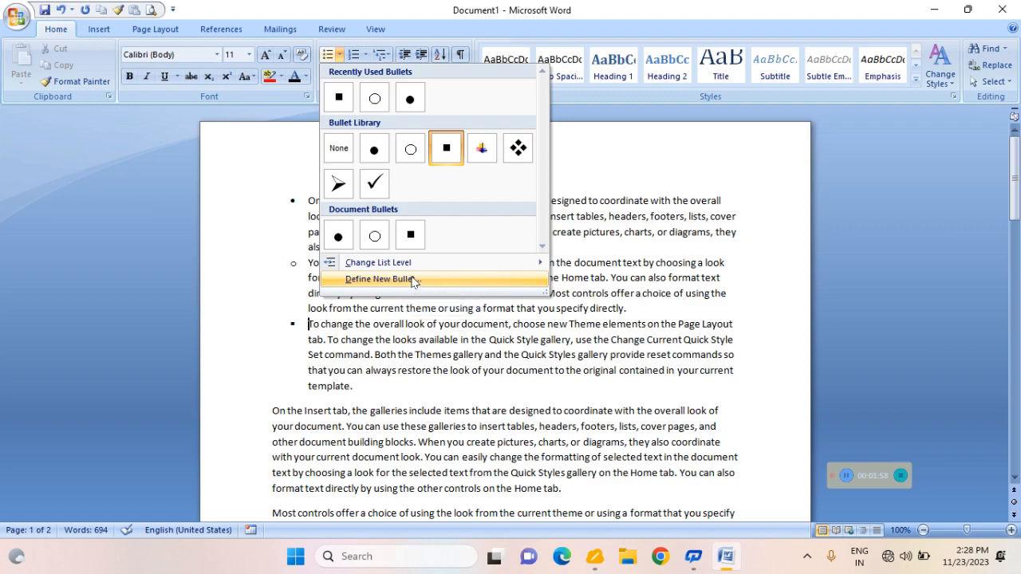
left_click(412, 279)
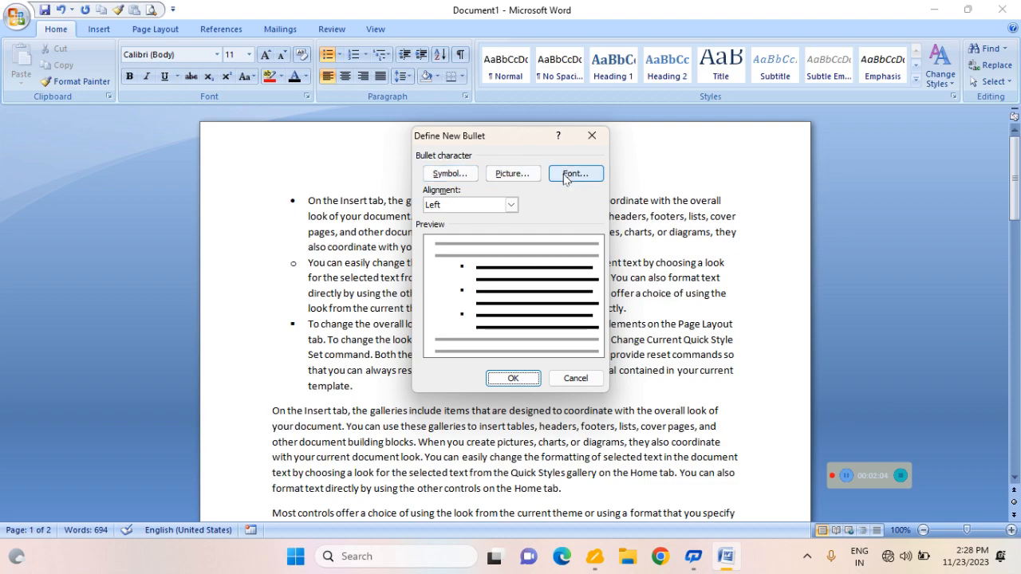
left_click(451, 176)
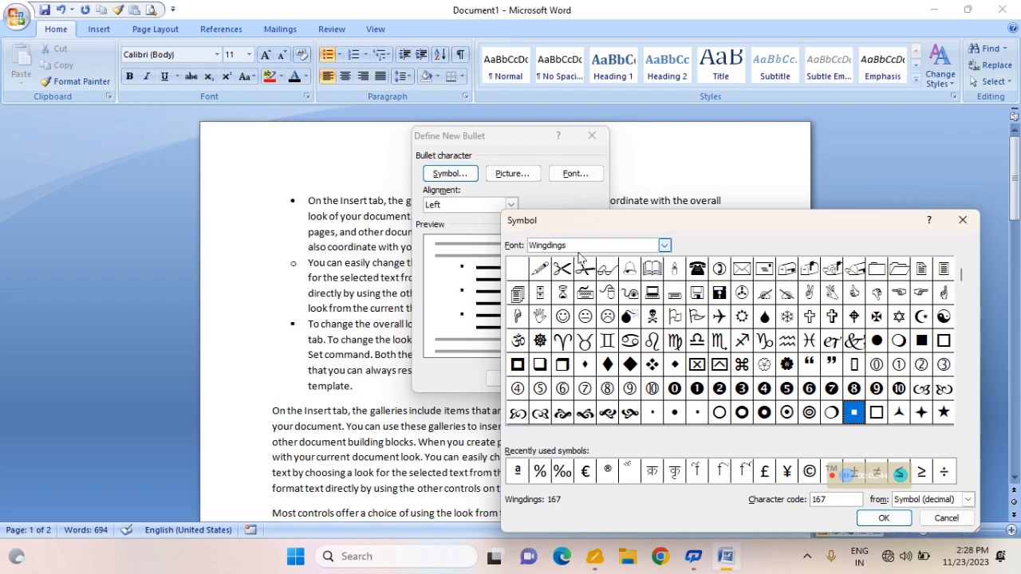
left_click(665, 245)
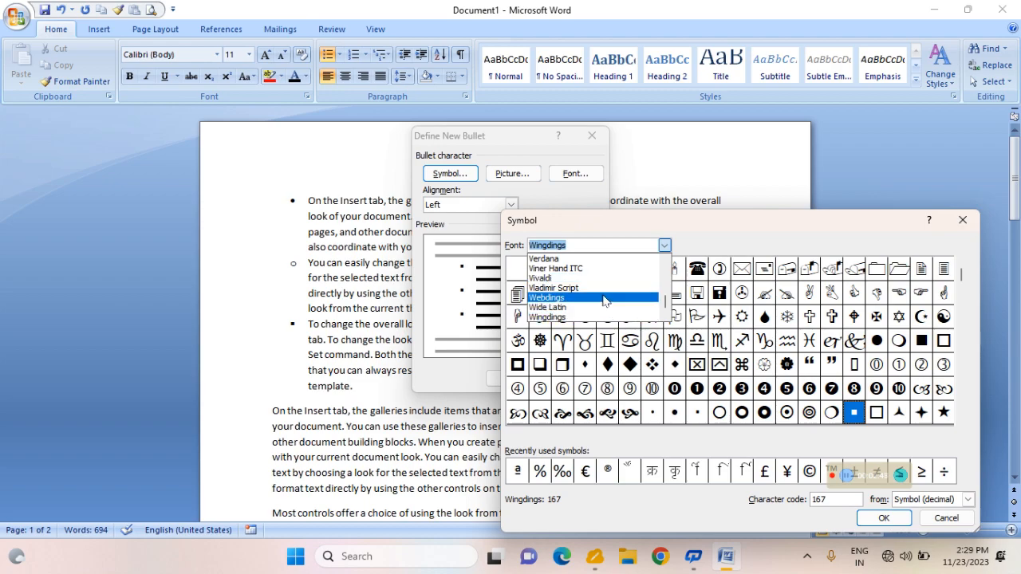
left_click(730, 230)
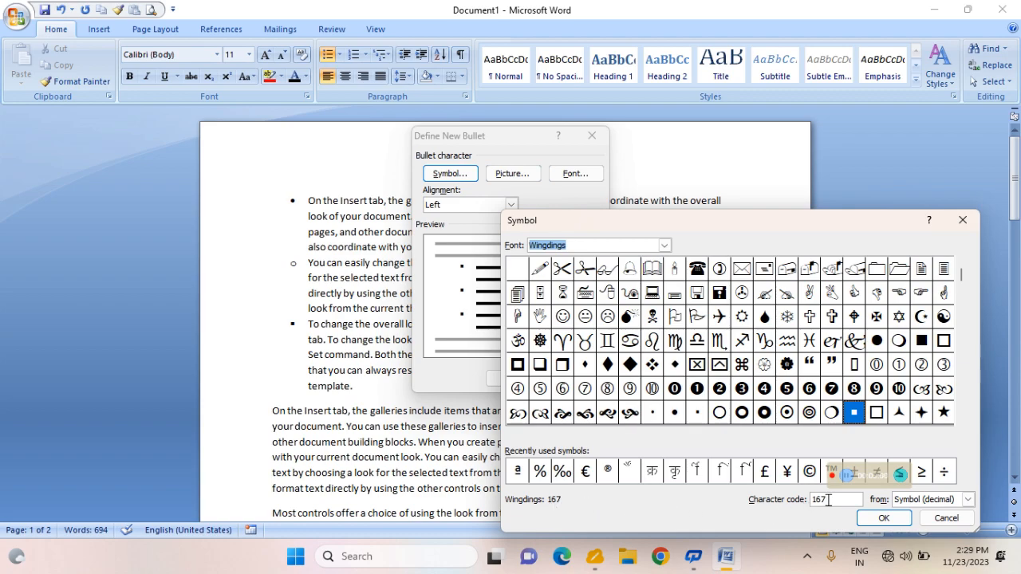
left_click(968, 501)
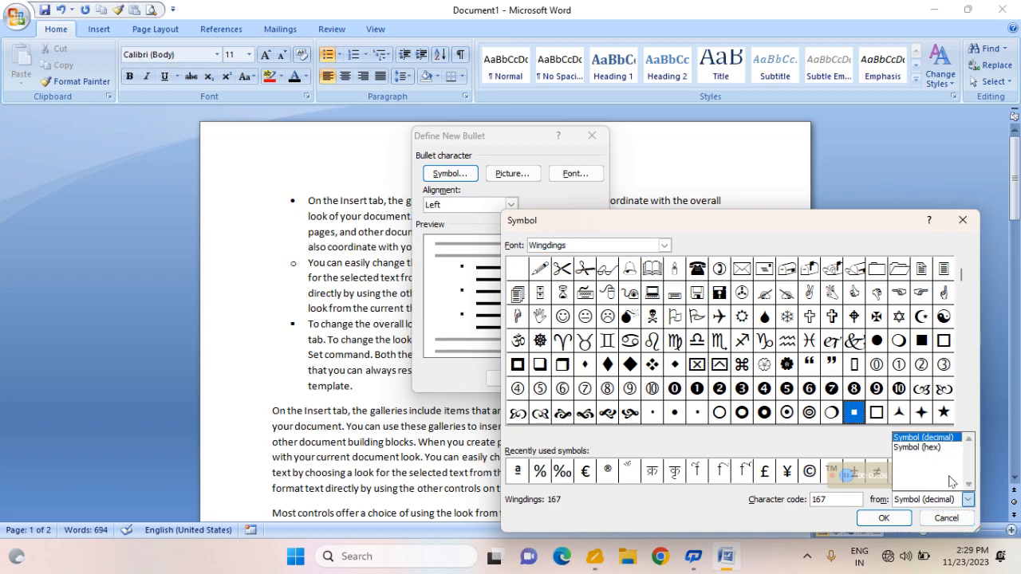
left_click(826, 513)
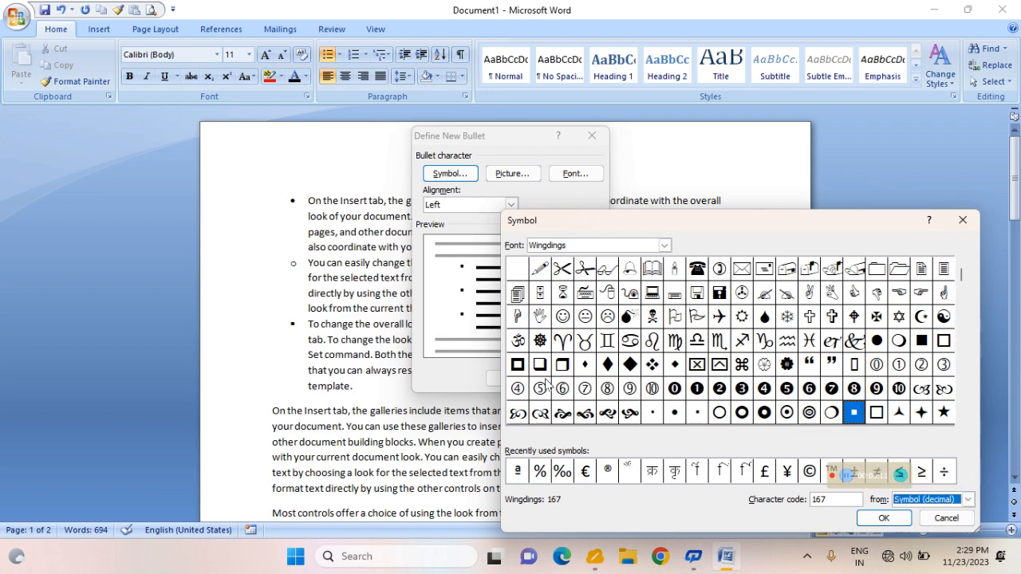
Select the Om symbol in Wingdings, compare its character code in hex and decimal, and close the symbol chooser without applying it
left_click(518, 341)
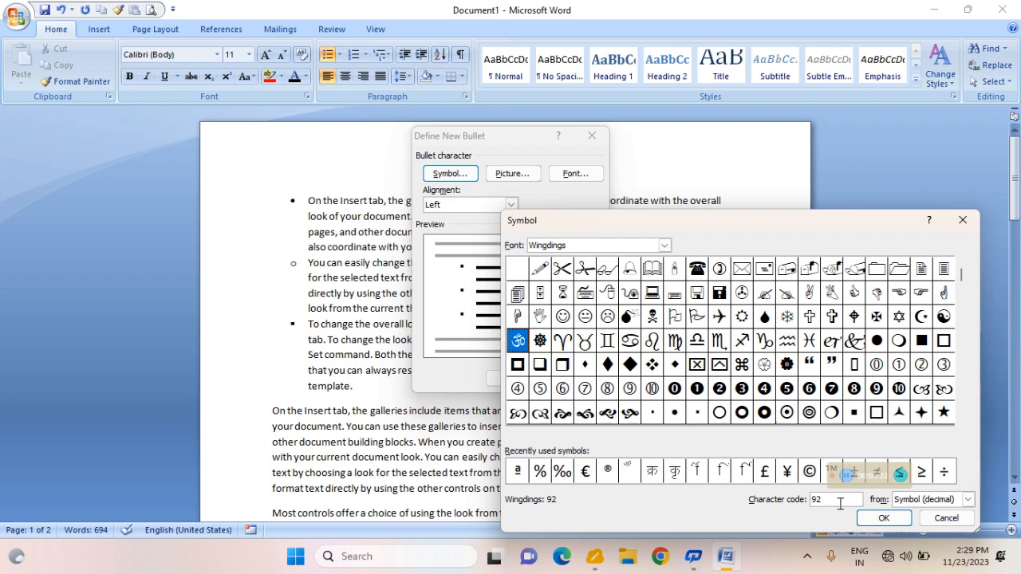
left_click(969, 501)
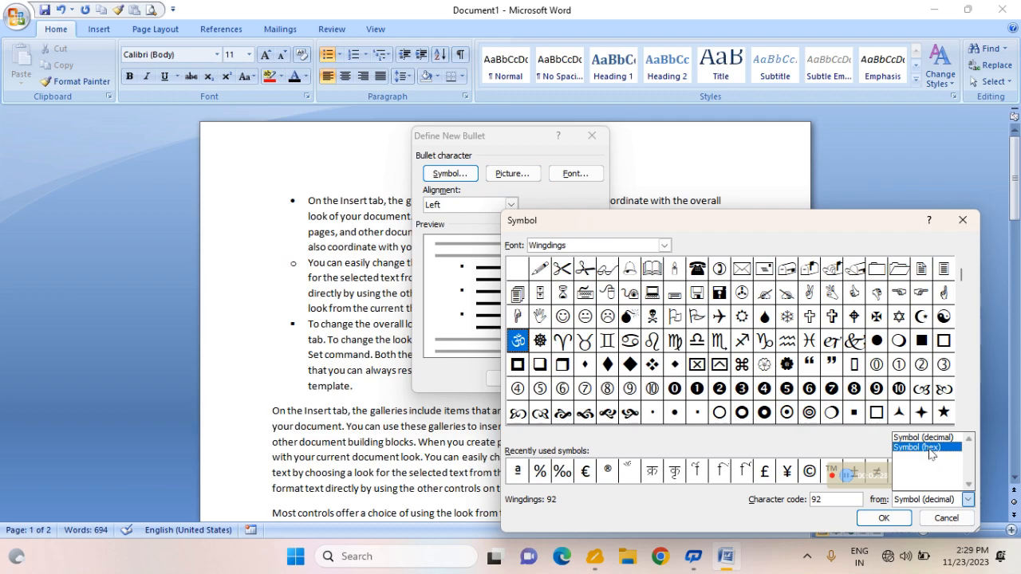
left_click(930, 447)
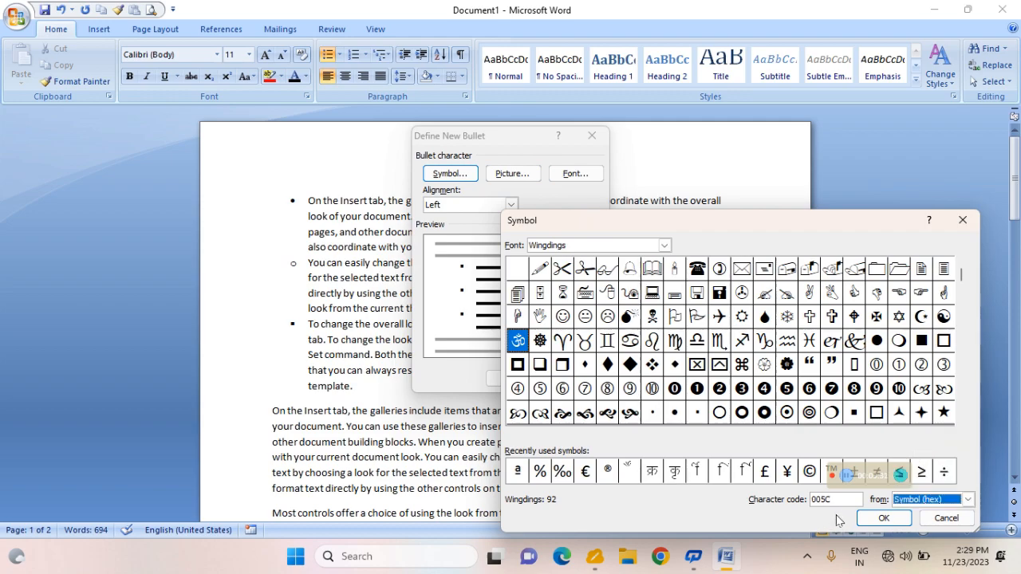
left_click(967, 500)
left_click(951, 437)
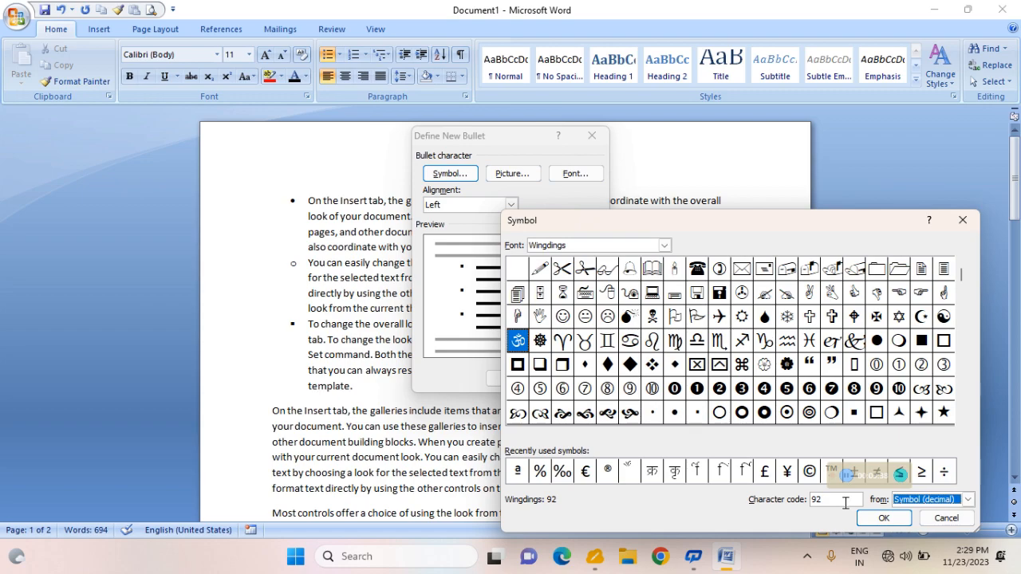
left_click(963, 221)
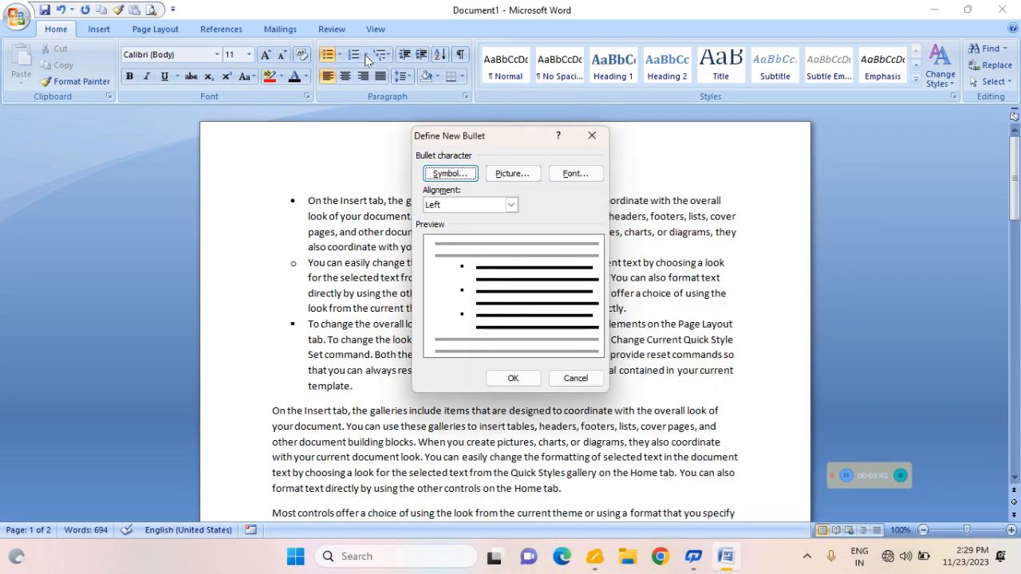
Browse the picture bullets available for the new bullet and close the collection without choosing one
left_click(514, 174)
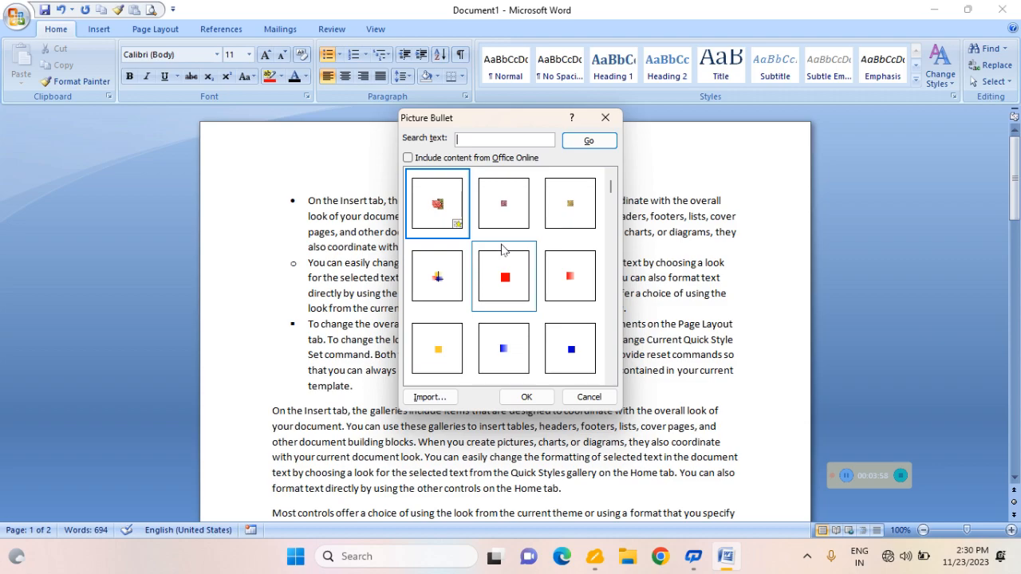
scroll(503, 248, "down", 10)
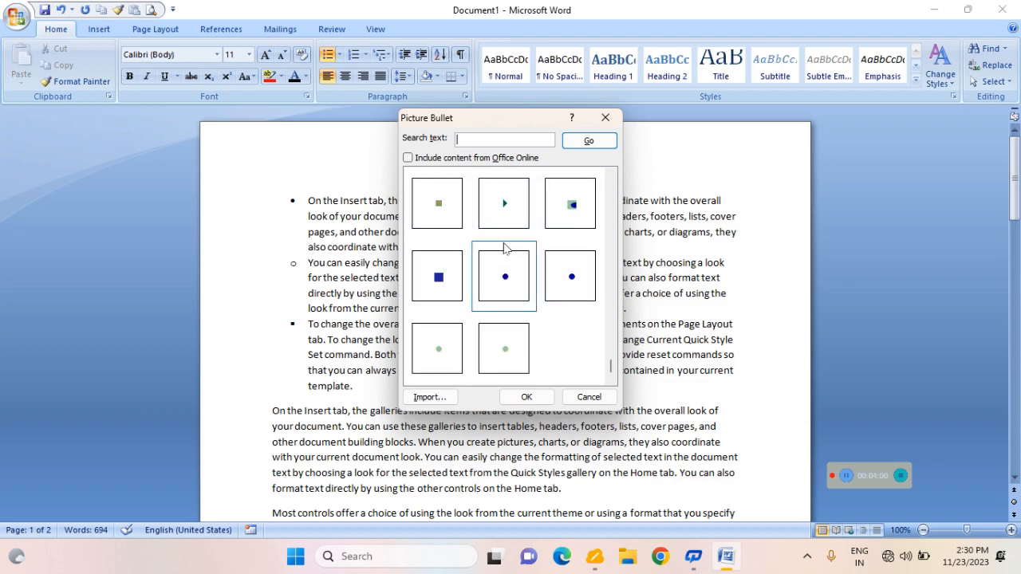
left_click(606, 118)
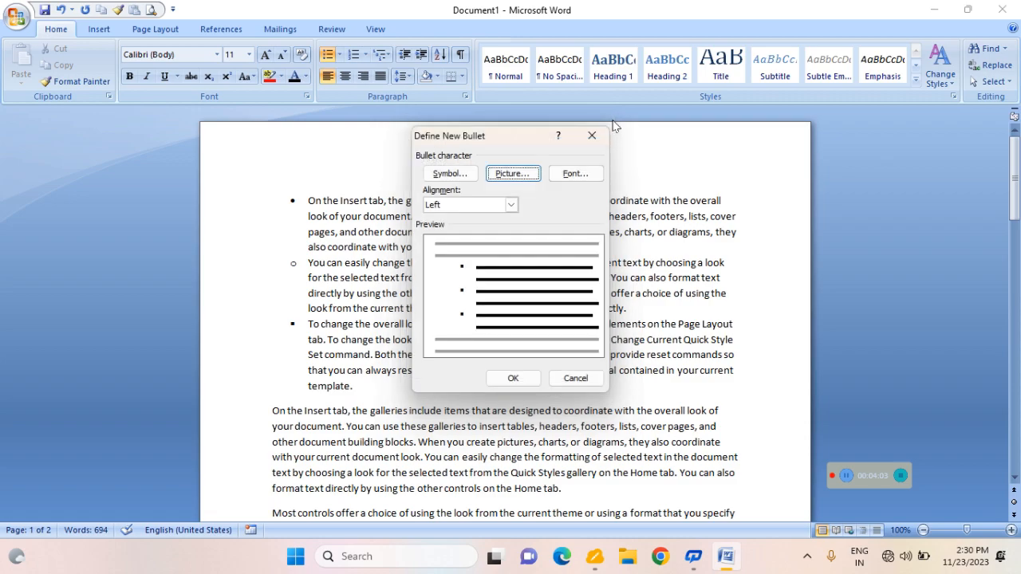
Open the new bullet's font settings and examine the font, style and size choices for complex scripts
left_click(572, 173)
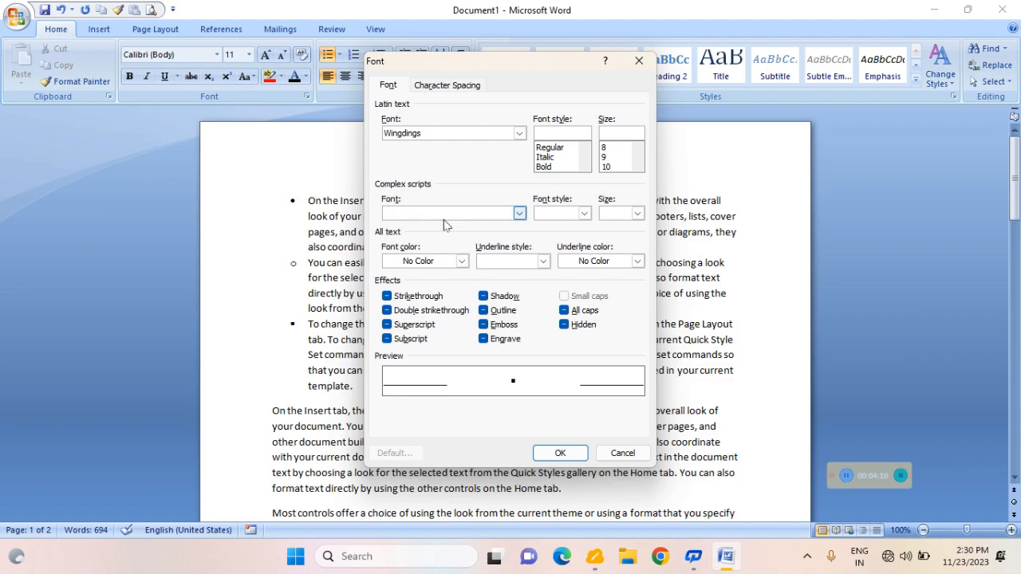
left_click(518, 215)
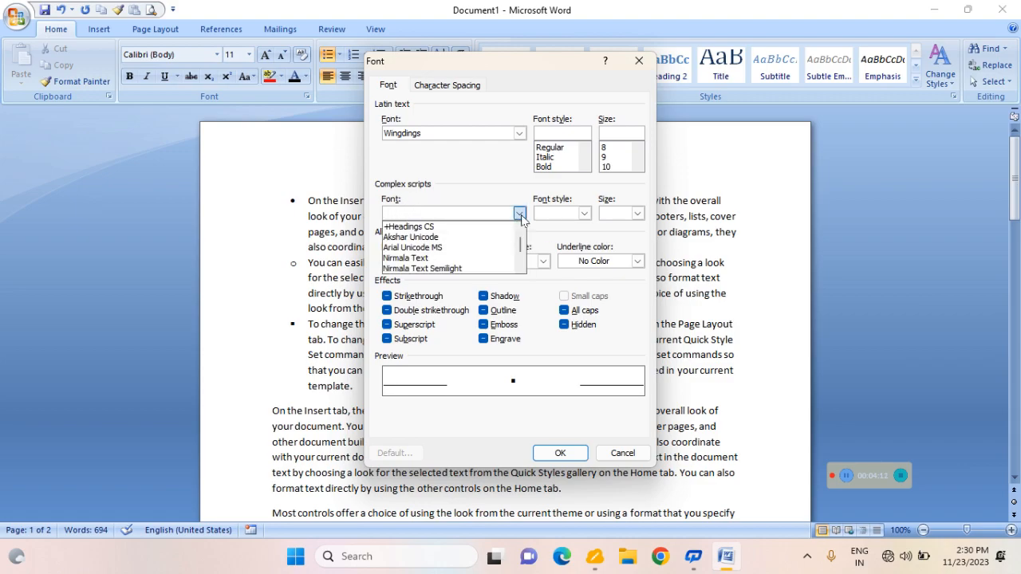
left_click(519, 214)
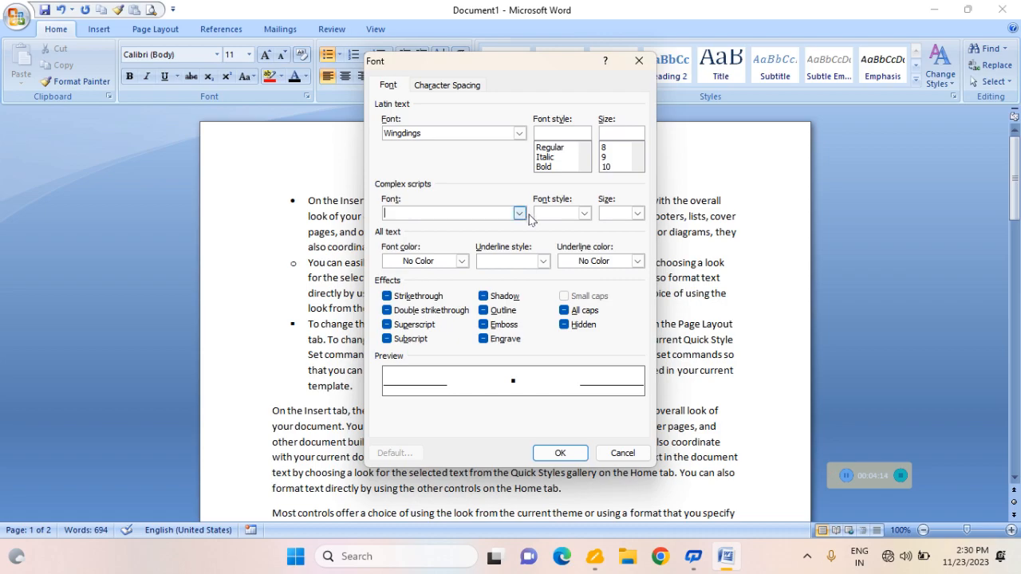
left_click(584, 215)
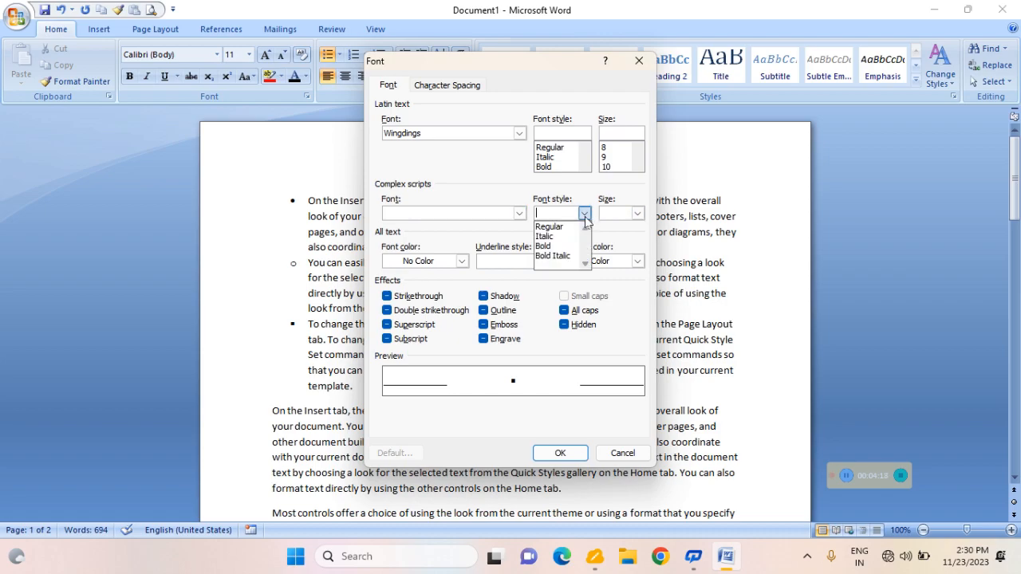
left_click(641, 216)
left_click(638, 214)
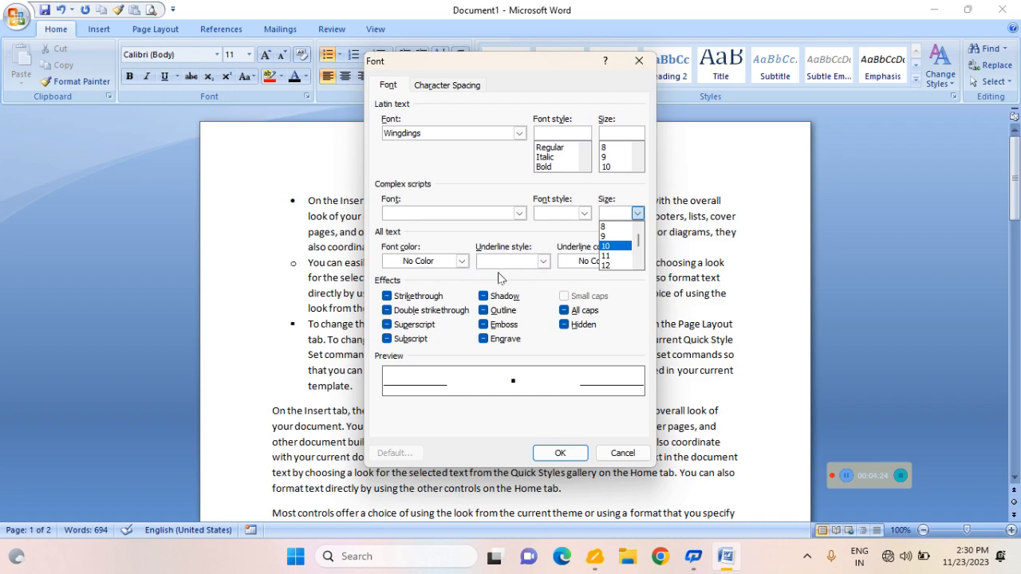
left_click(571, 291)
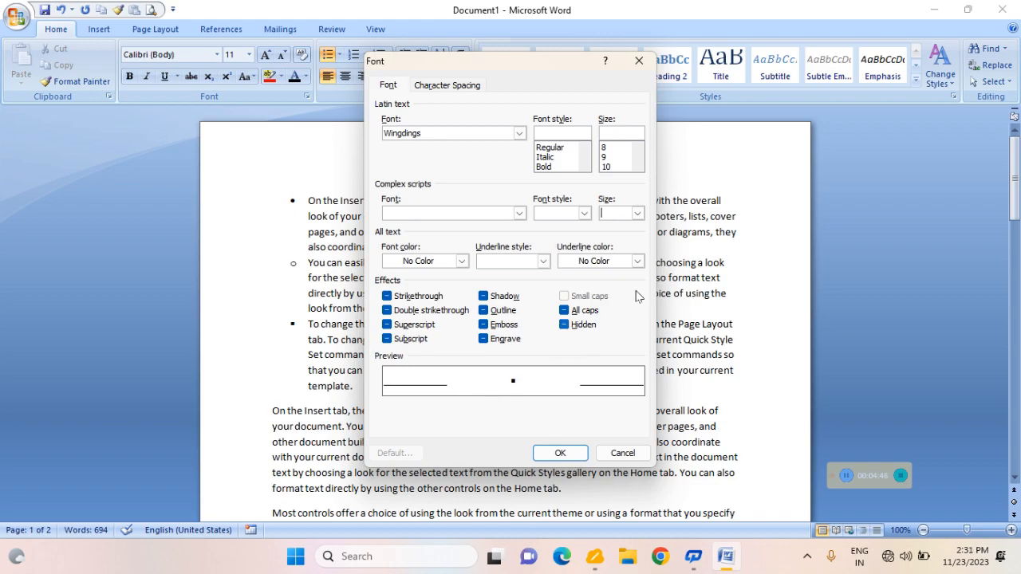
Examine the bullet font's character spacing choices for scale, spacing and position, and close the font settings without changing any value
left_click(444, 88)
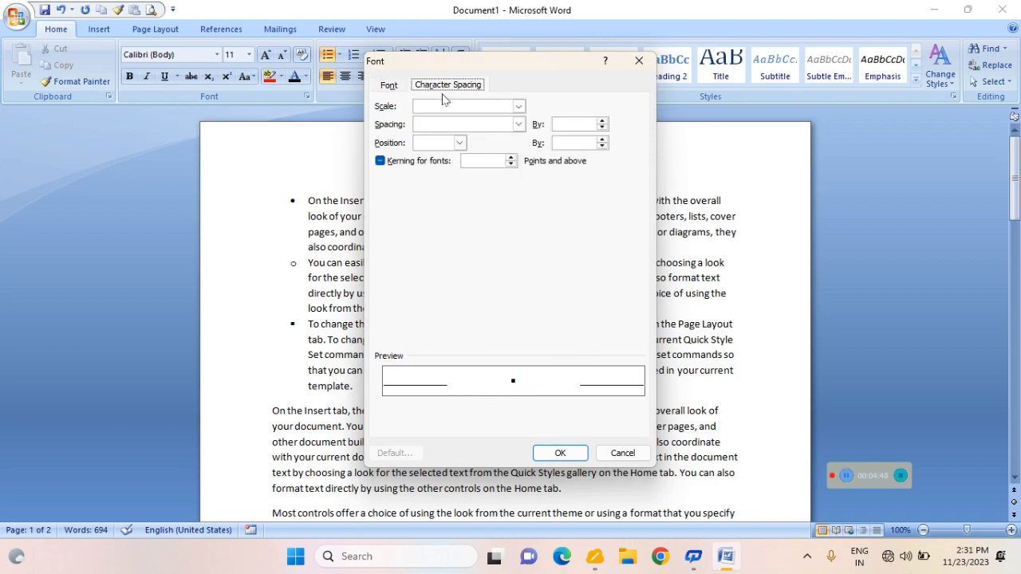
left_click(517, 108)
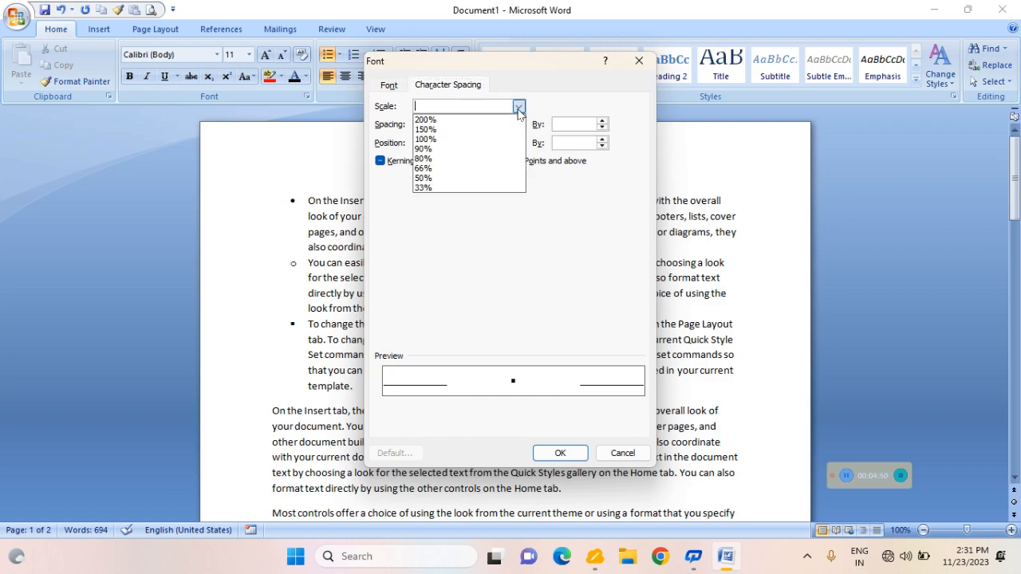
left_click(512, 248)
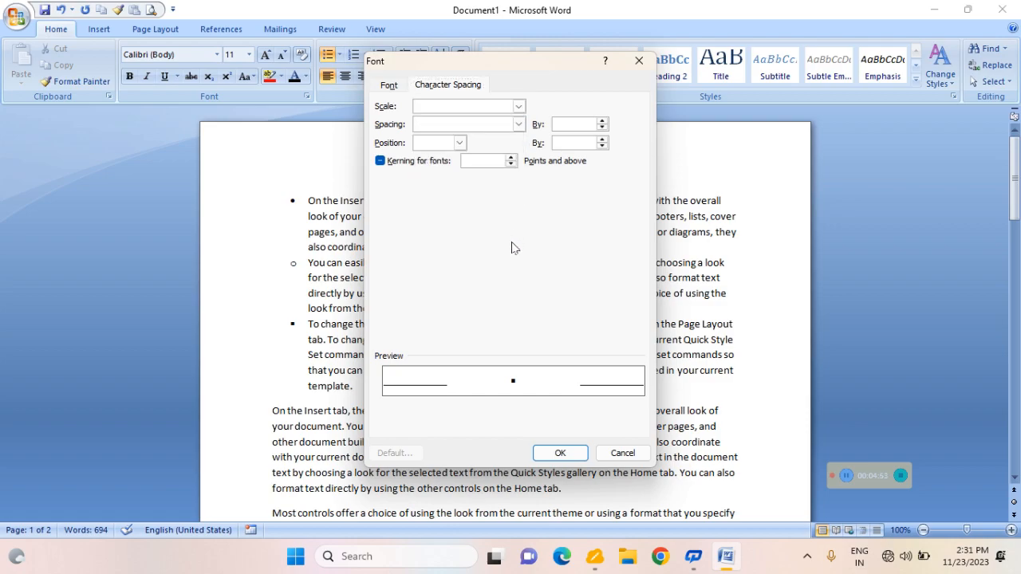
left_click(518, 125)
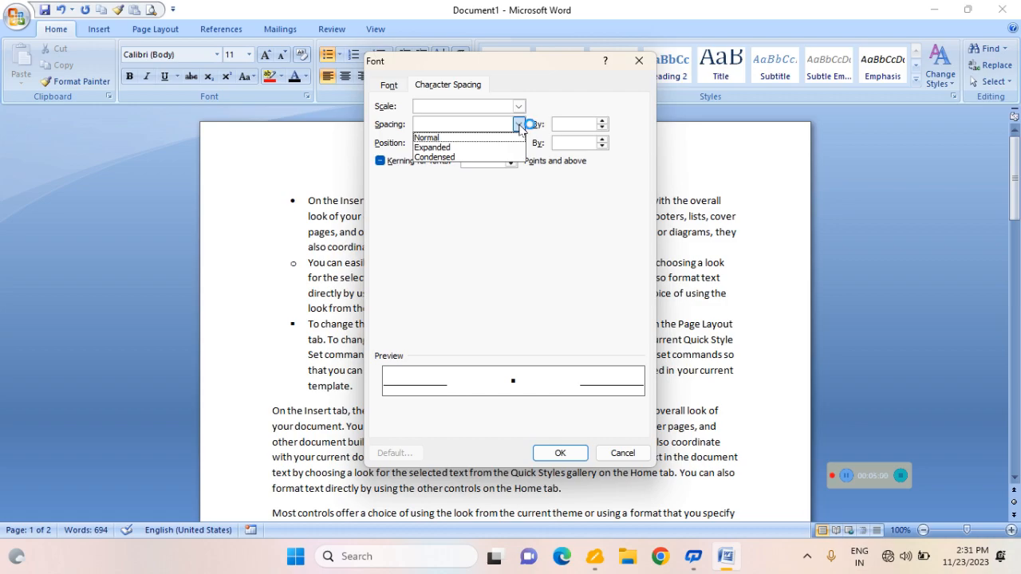
left_click(549, 212)
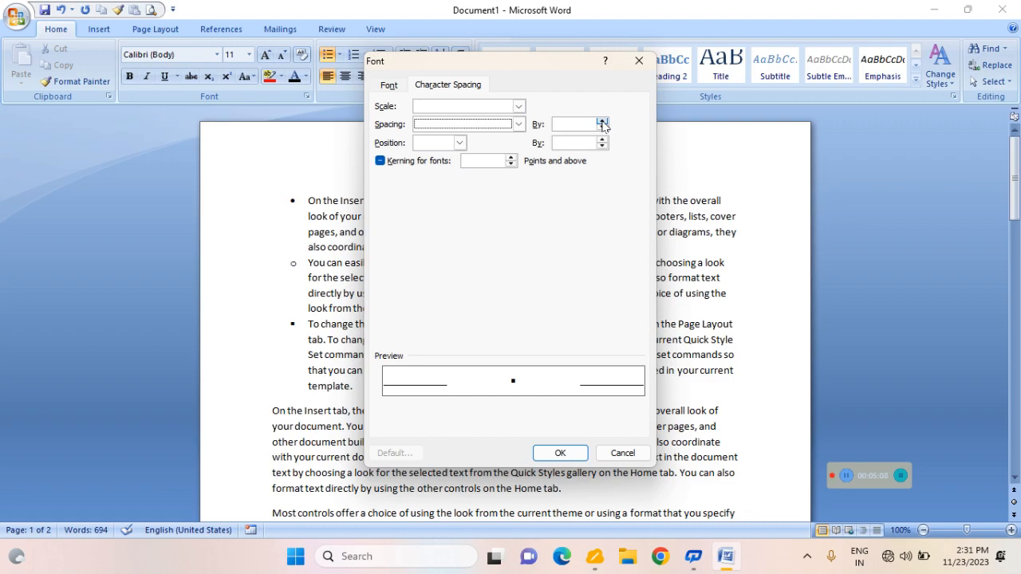
left_click(460, 143)
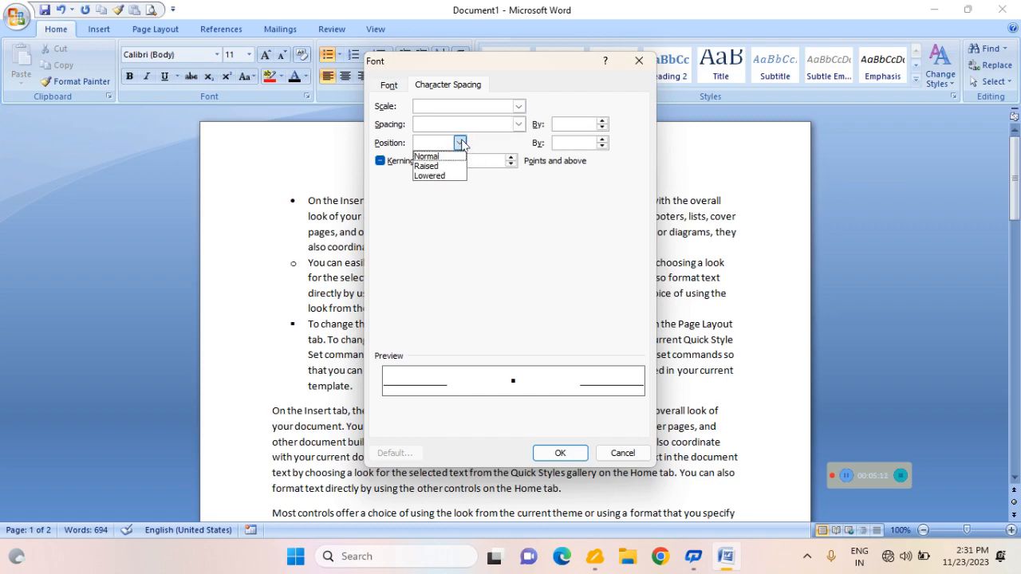
left_click(496, 201)
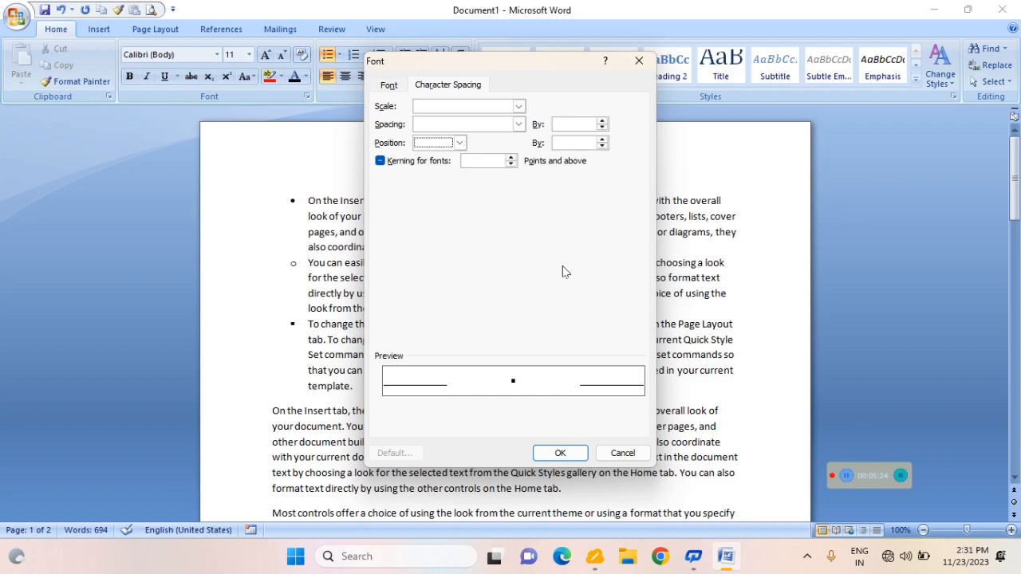
left_click(558, 452)
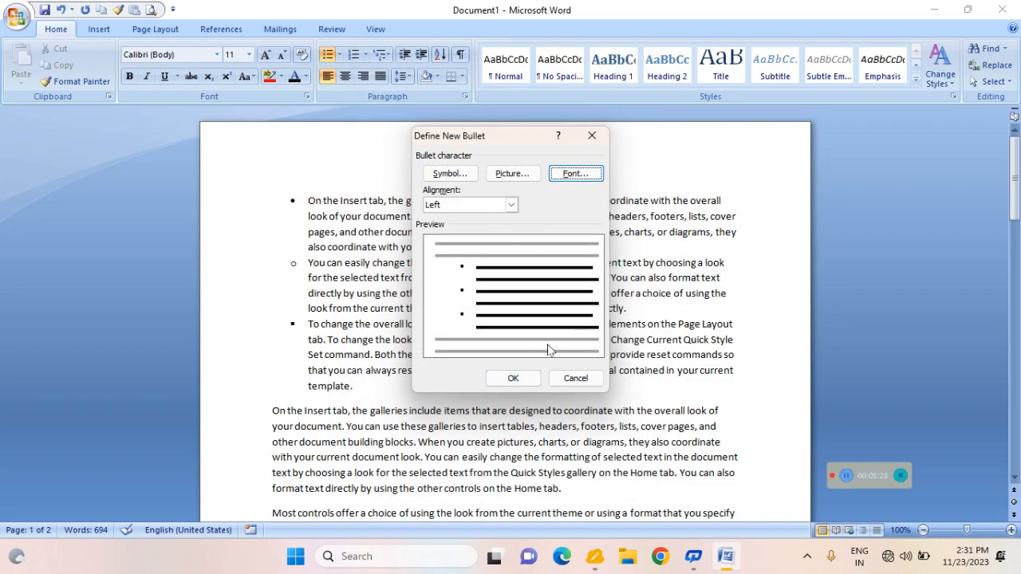
Review the alignment choices for the new bullet and leave the bullet definition without applying it
left_click(513, 209)
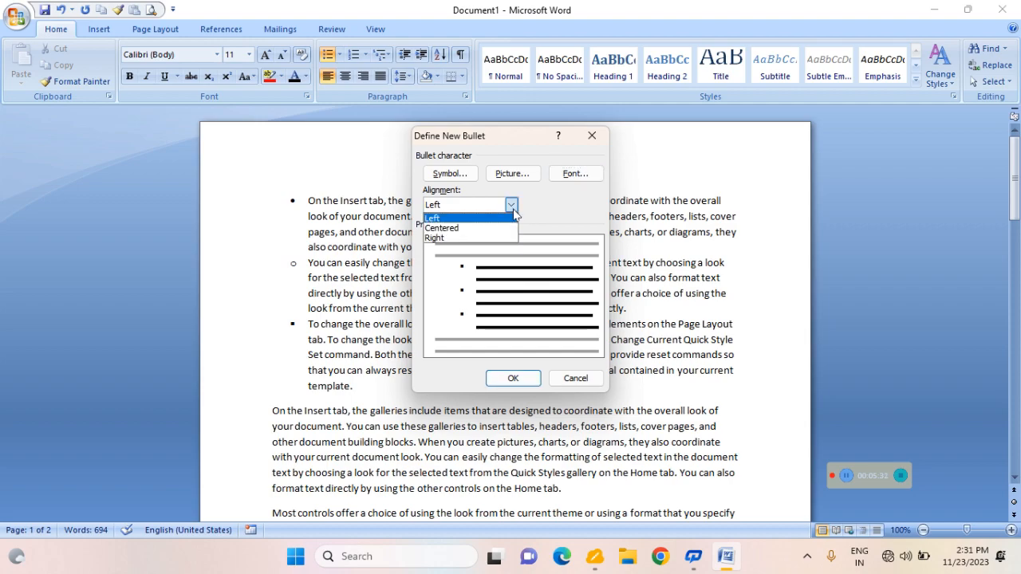
left_click(557, 381)
left_click(557, 381)
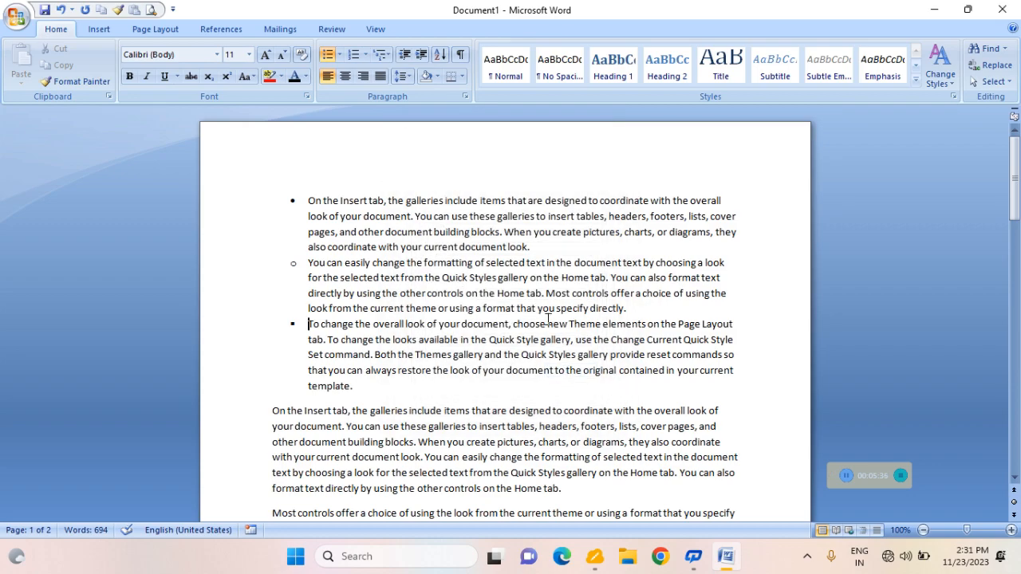
Apply a new number format to the third paragraph, reviewing the style and alignment choices but keeping 1, 2, 3, … and Left
left_click(365, 56)
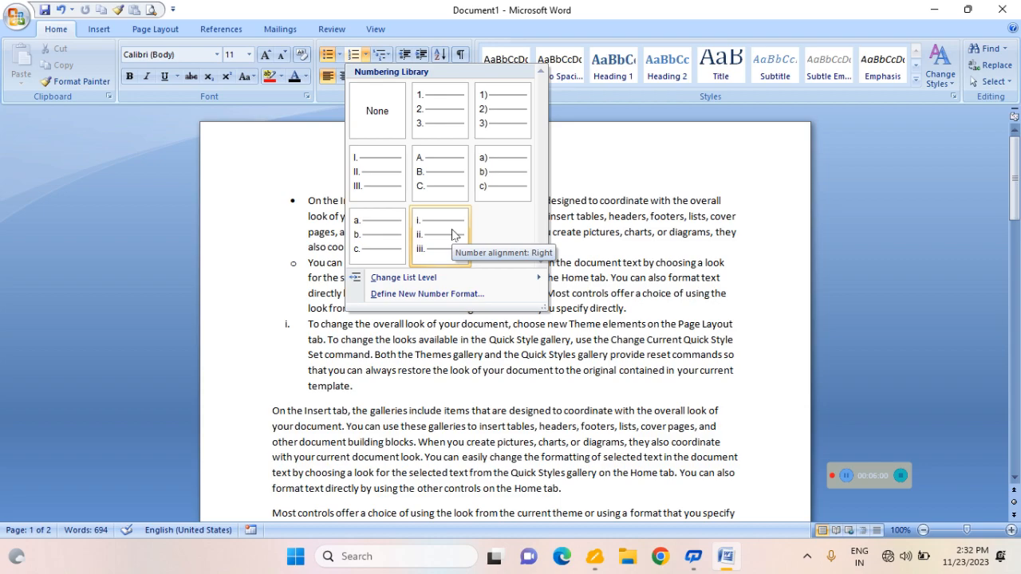
left_click(452, 295)
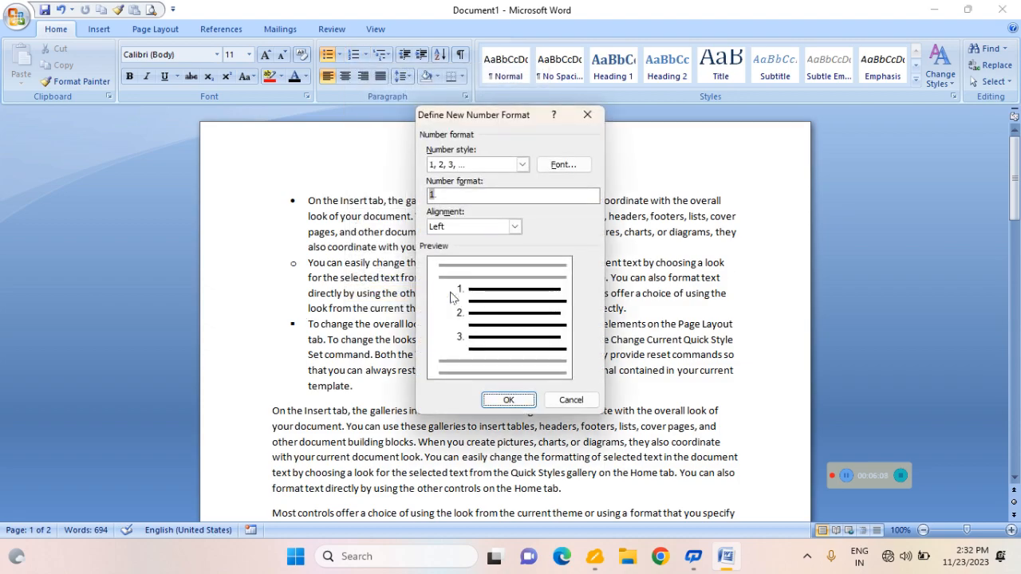
left_click(522, 165)
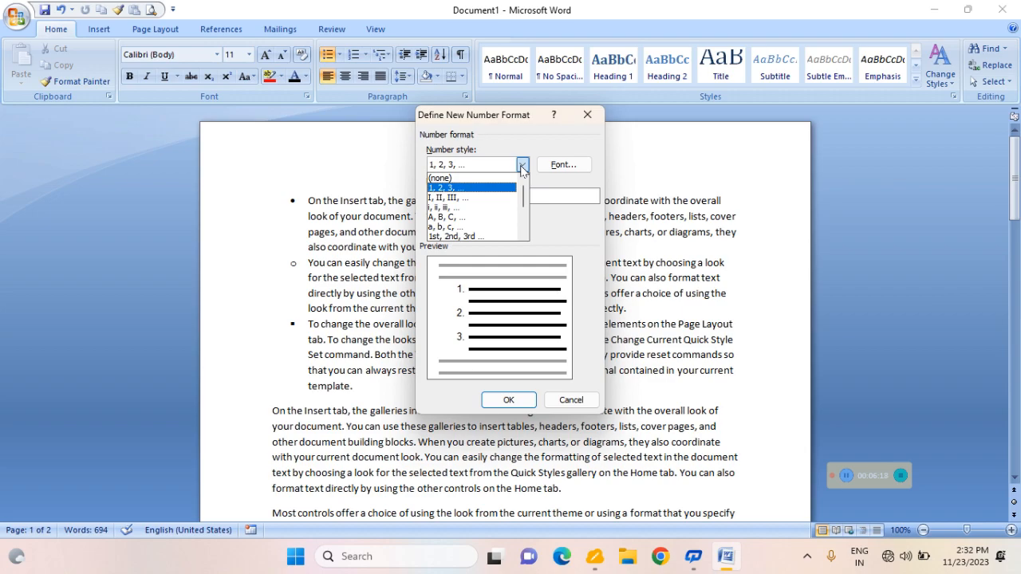
scroll(494, 207, "down", 3)
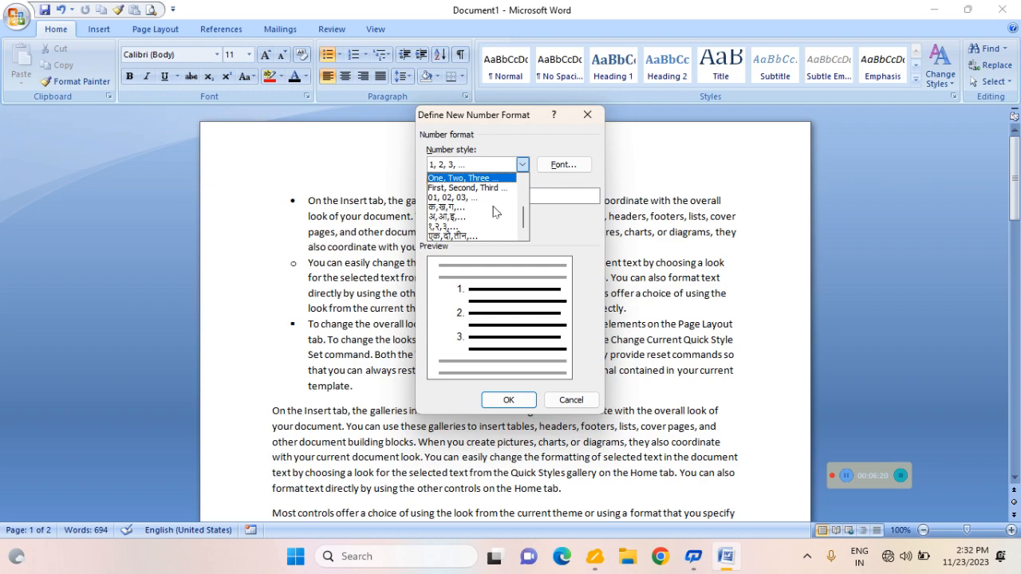
scroll(494, 210, "up", 1)
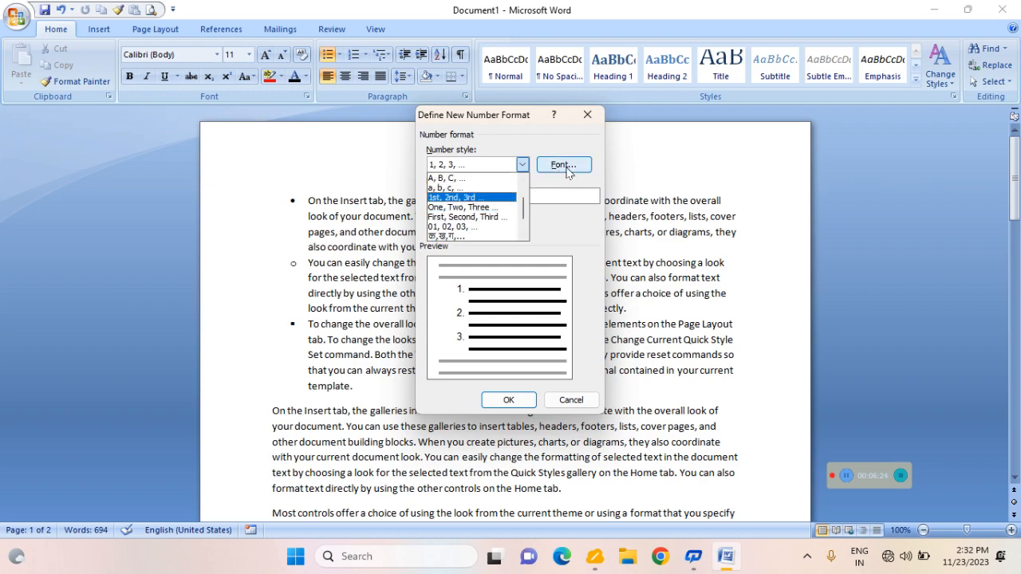
left_click(586, 242)
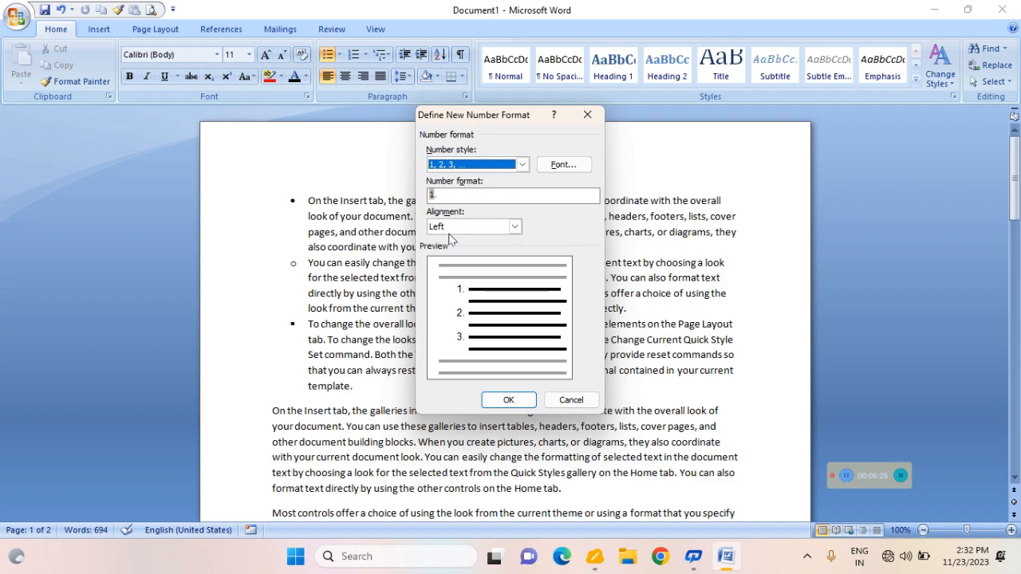
left_click(515, 228)
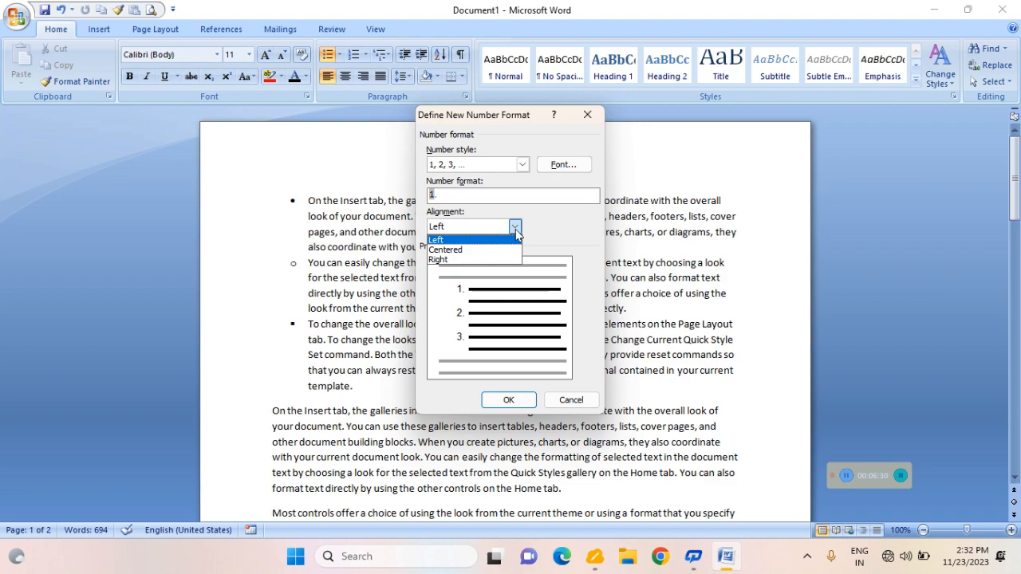
left_click(575, 234)
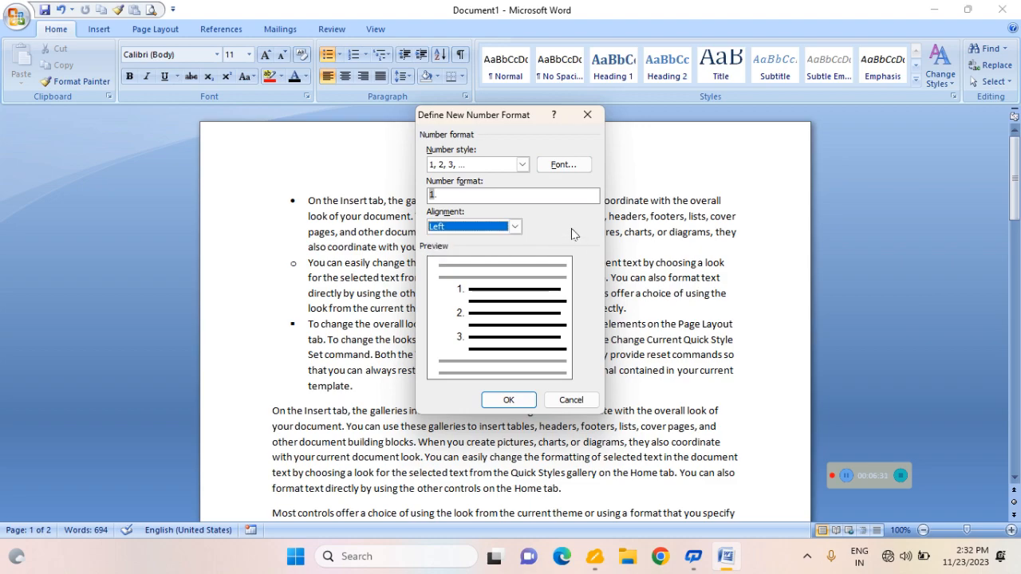
left_click(504, 399)
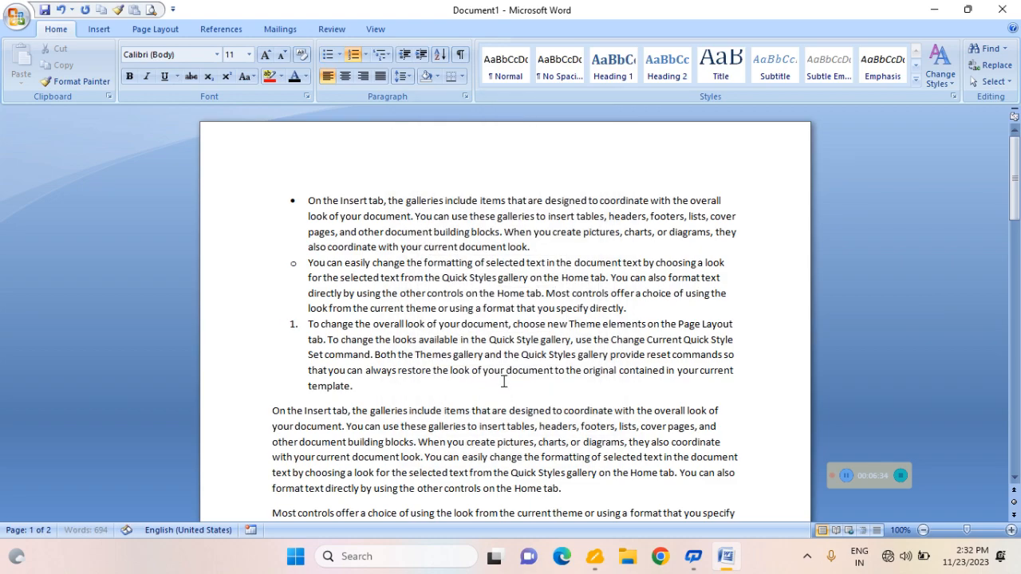
Browse the multilevel list library, examine the settings for a new list style, and close them without defining one
left_click(394, 56)
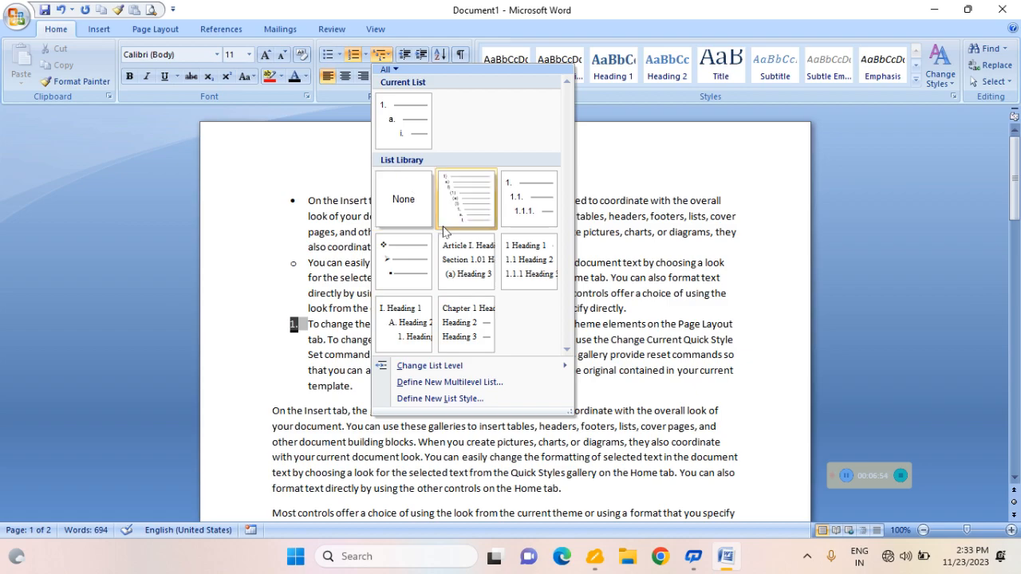
mouse_move(420, 370)
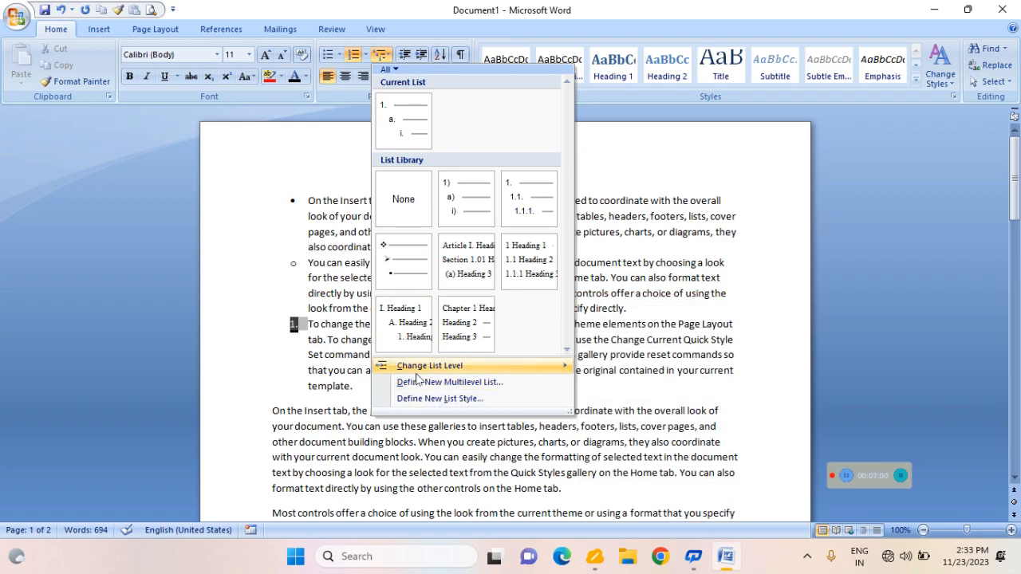
left_click(439, 398)
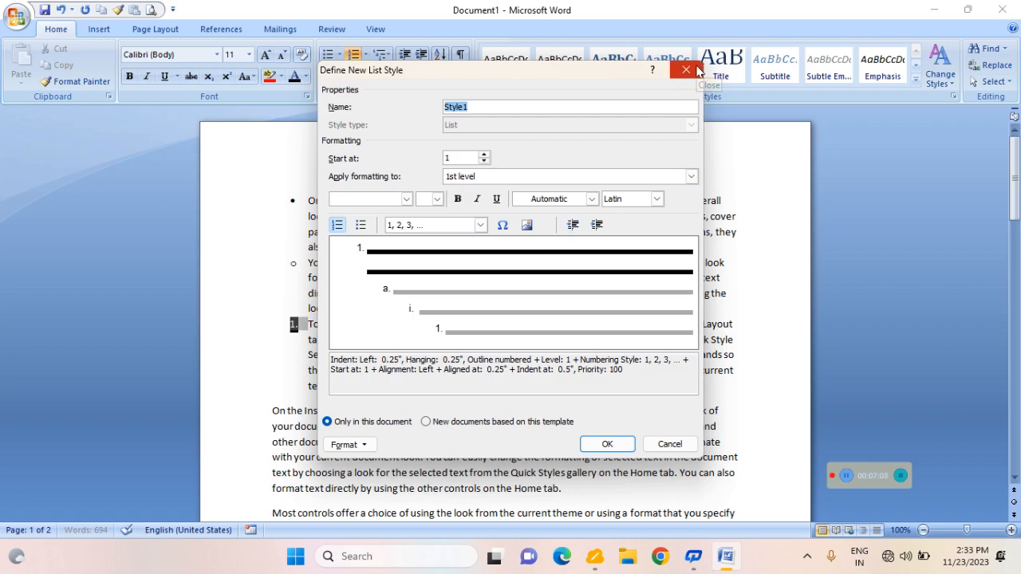
left_click(685, 70)
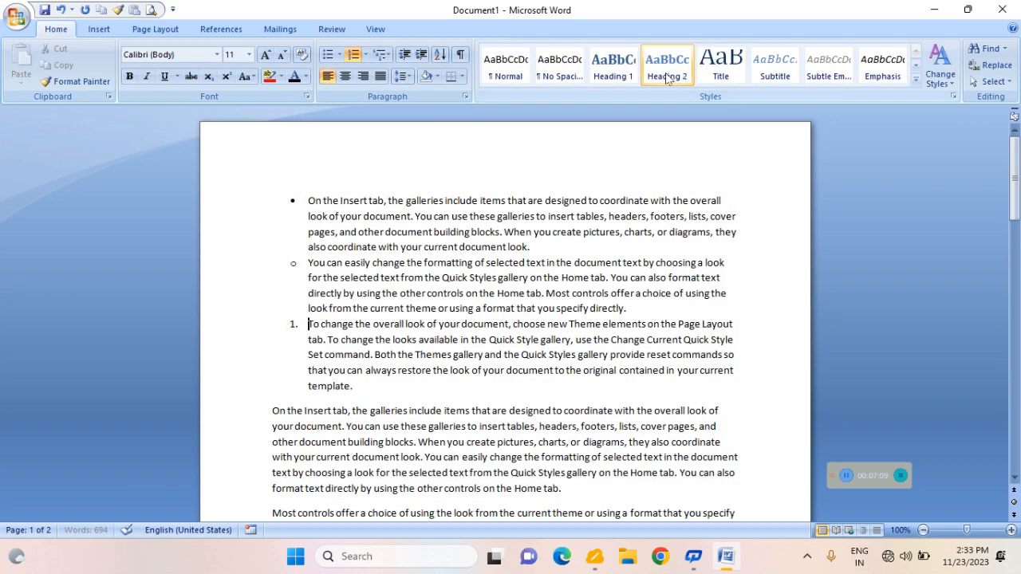
Try decreasing and increasing the numbered paragraph's indent several times, returning it to its original indent
left_click(404, 54)
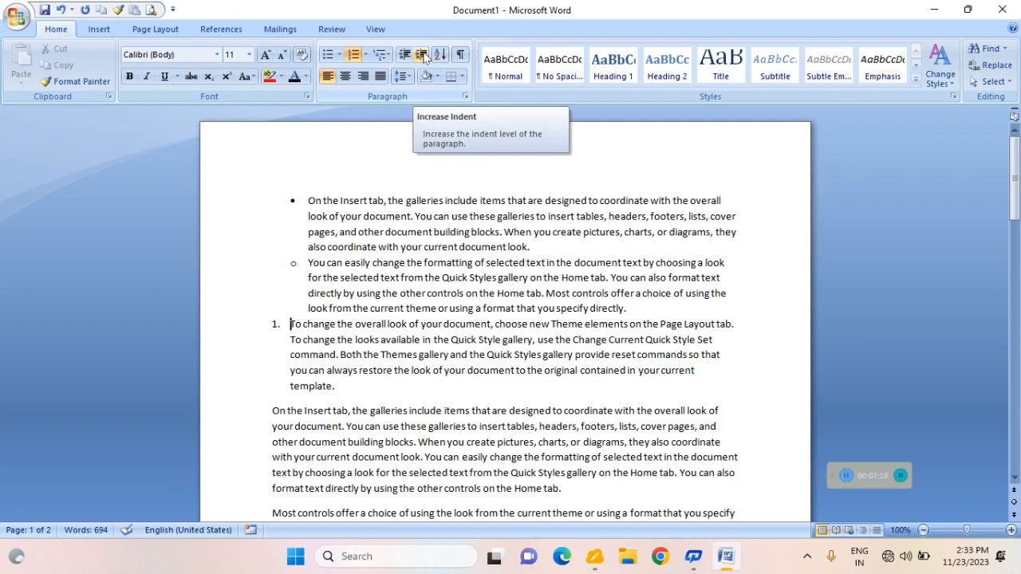
left_click(422, 55)
left_click(422, 54)
left_click(422, 54)
left_click(422, 54)
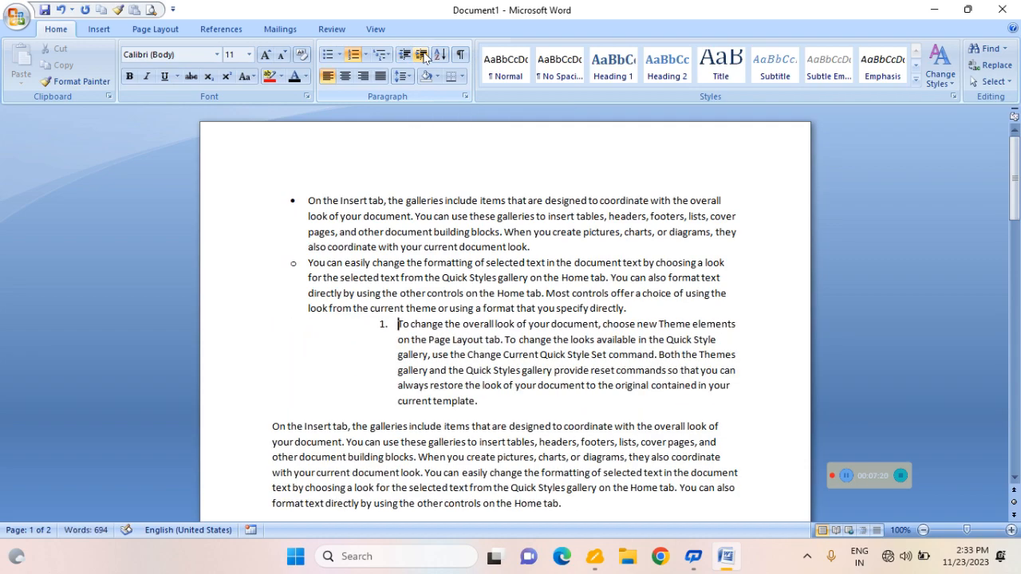
left_click(405, 54)
left_click(405, 54)
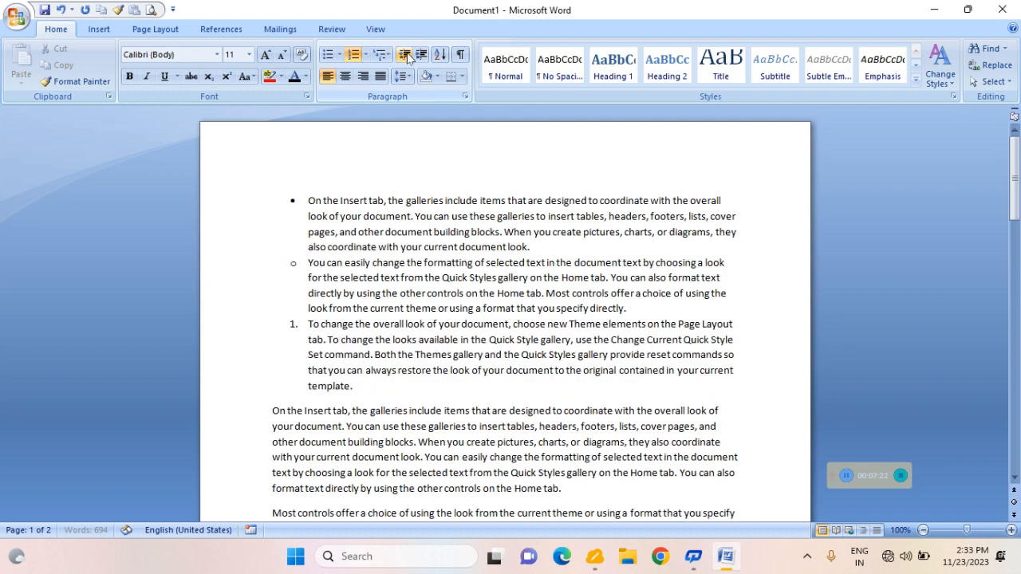
left_click(405, 54)
left_click(422, 54)
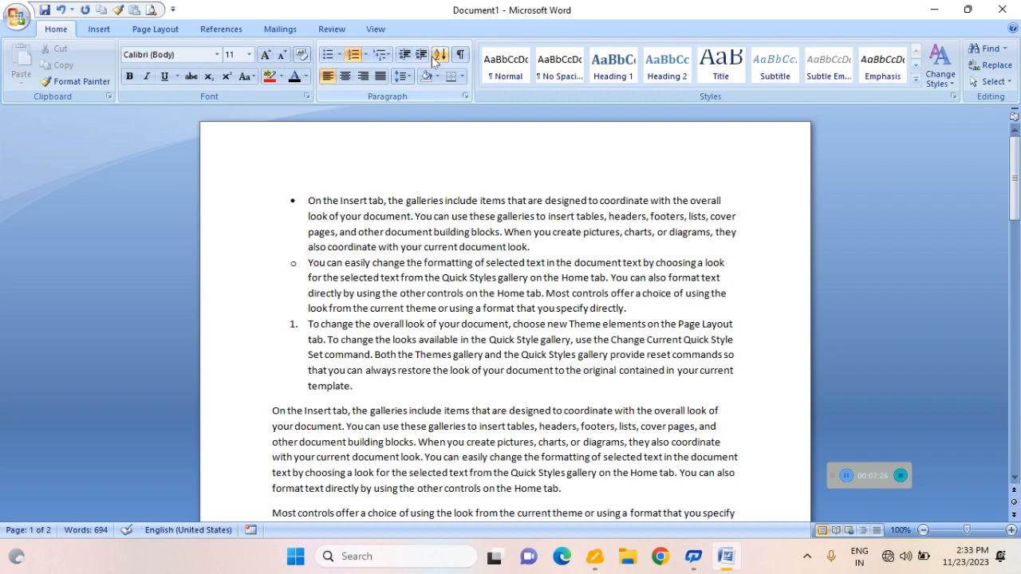
Examine the text sorting options for the document's paragraphs and close them without sorting
left_click(440, 55)
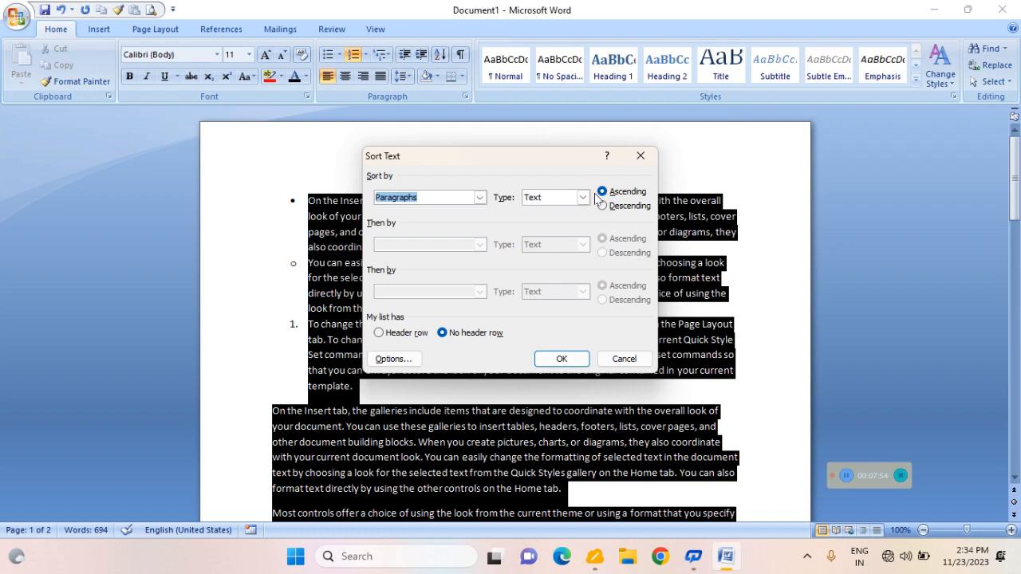
left_click(641, 158)
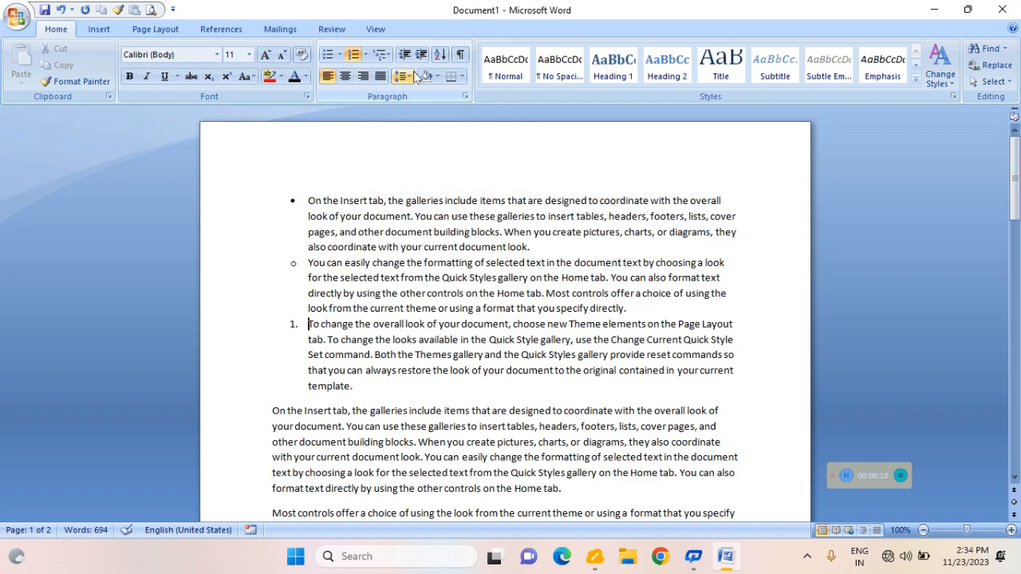
Set the line spacing of the paragraph directly below the numbered item to 1.0 and review the other spacing choices
scroll(295, 294, "down", 2)
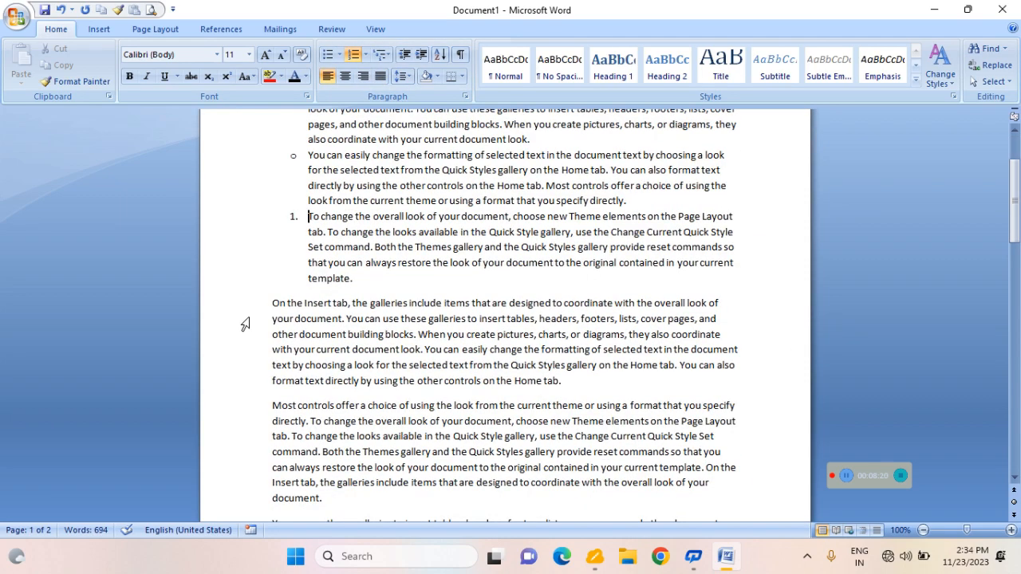
left_click_drag(272, 303, 566, 386)
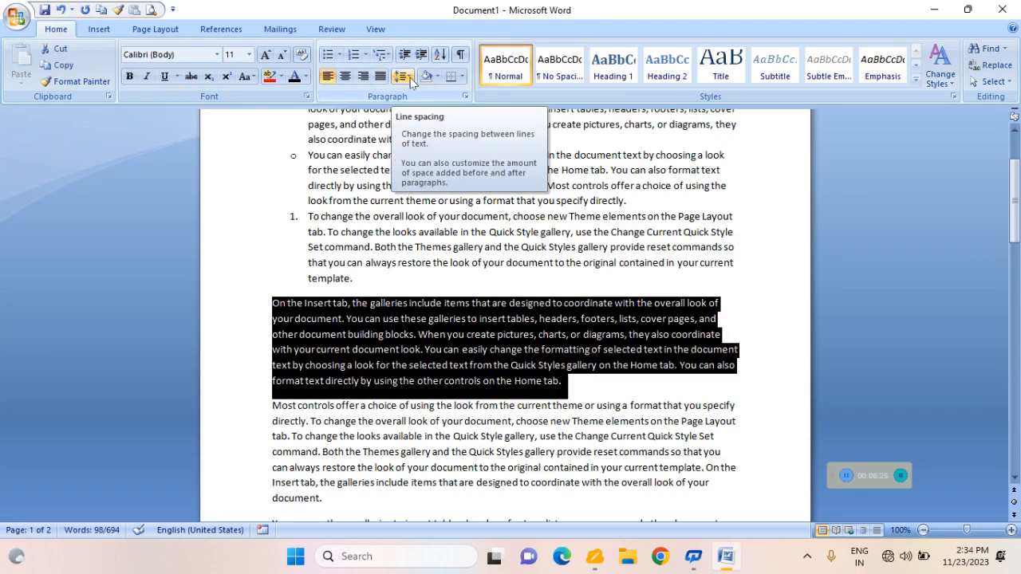
left_click(402, 82)
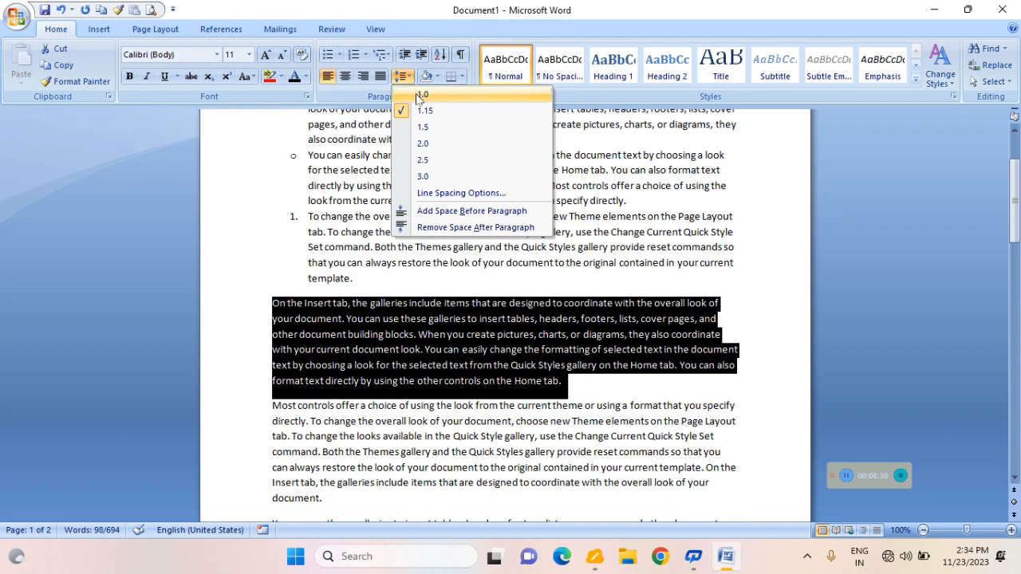
left_click(419, 97)
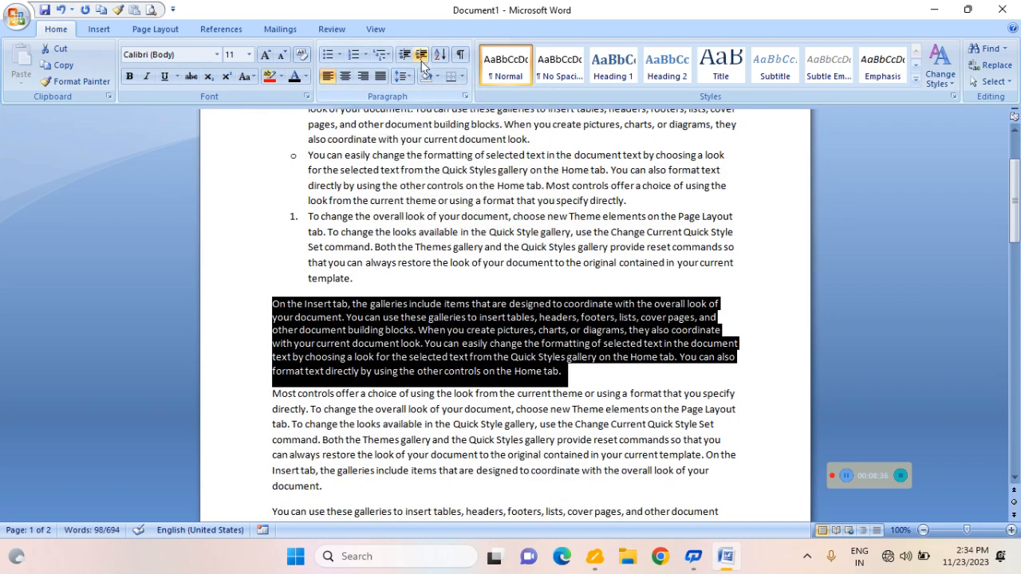
left_click(404, 77)
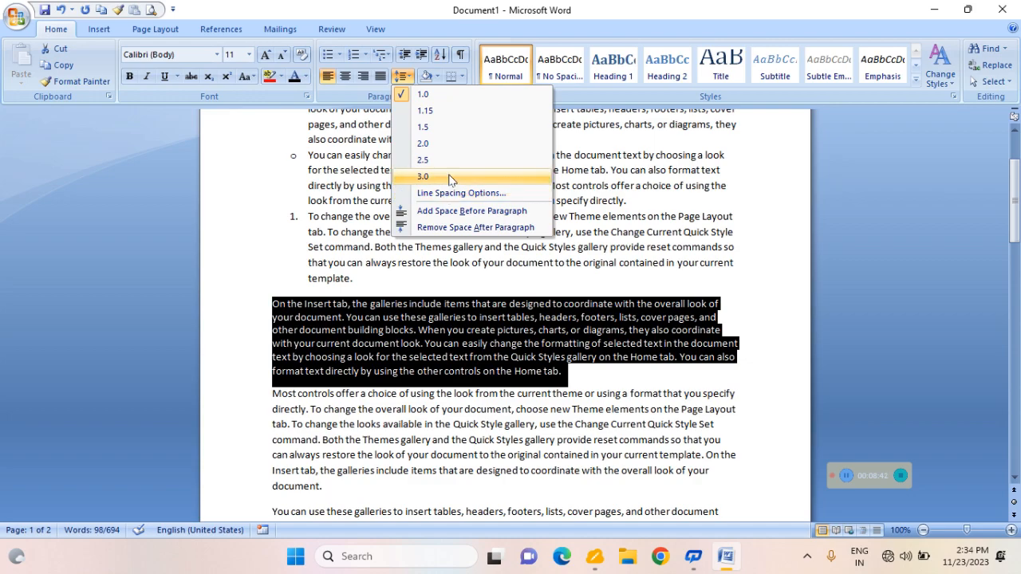
left_click(667, 137)
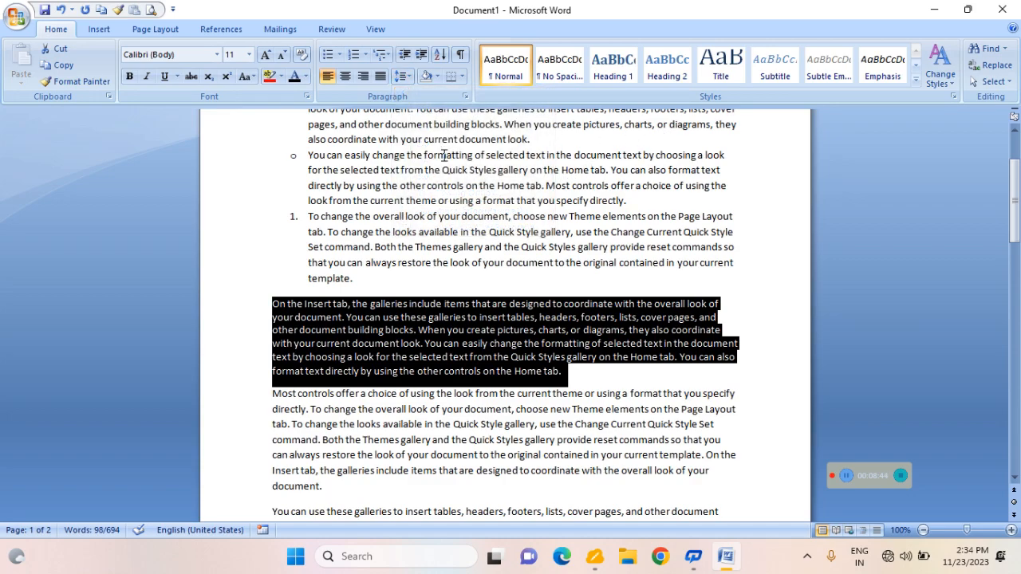
Preview the shading colours on the hollow-bulleted paragraph and close the palette without applying one
left_click(704, 194)
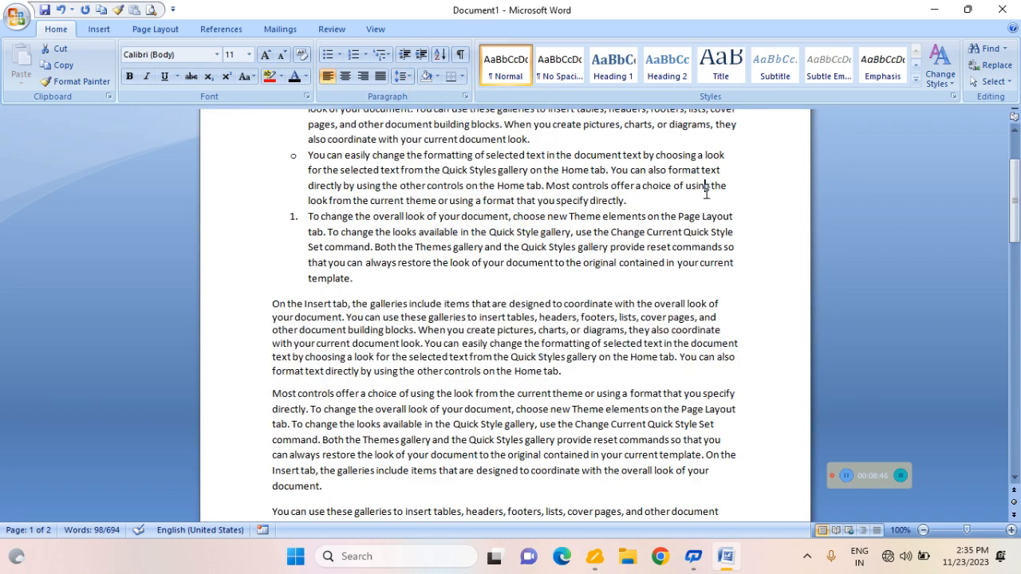
left_click(437, 77)
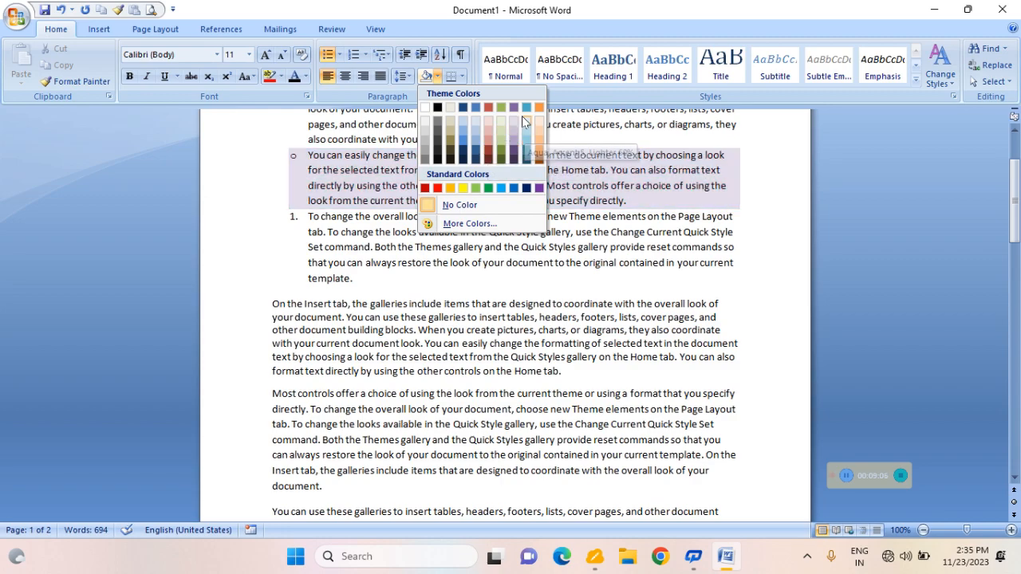
left_click(687, 136)
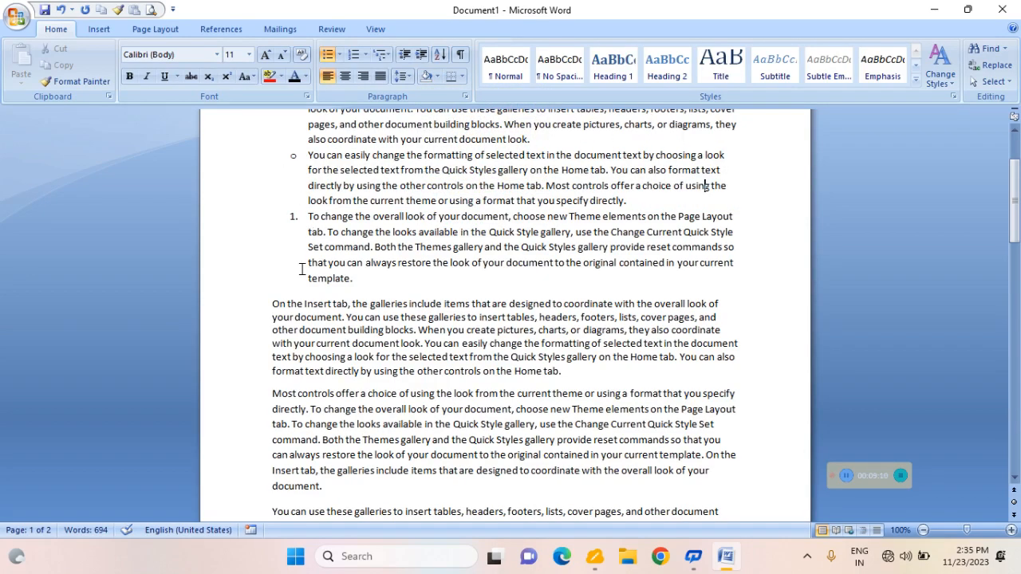
Apply Top Border to the first lines of the paragraph below the numbered item, and Bottom Border to the numbered paragraph
left_click_drag(269, 304, 540, 349)
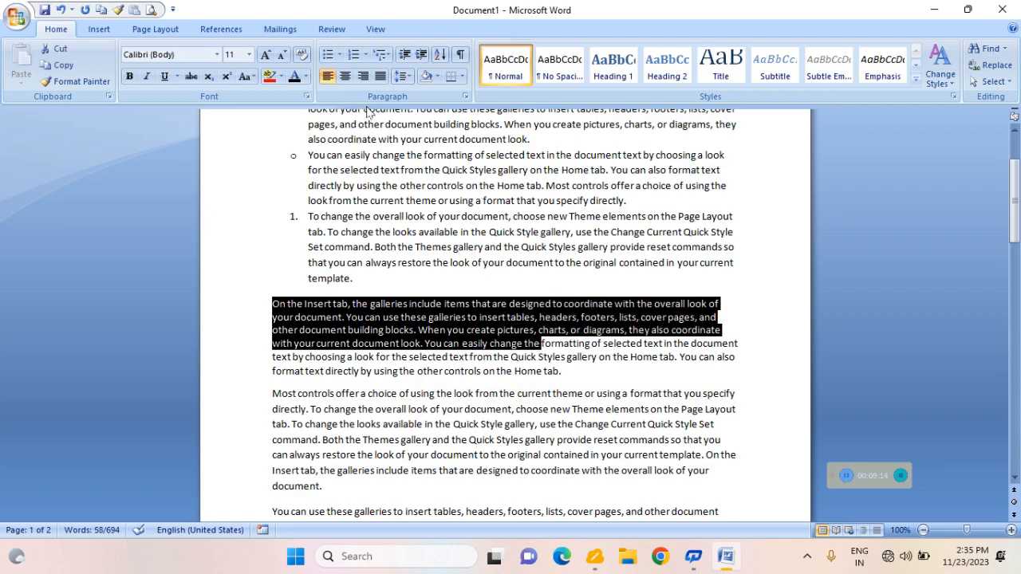
left_click(461, 77)
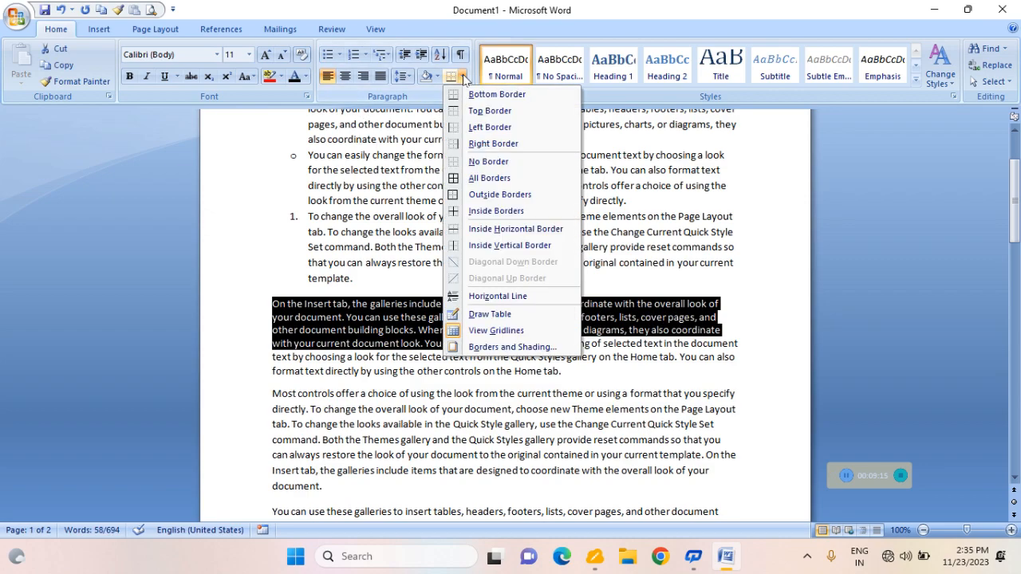
left_click(480, 111)
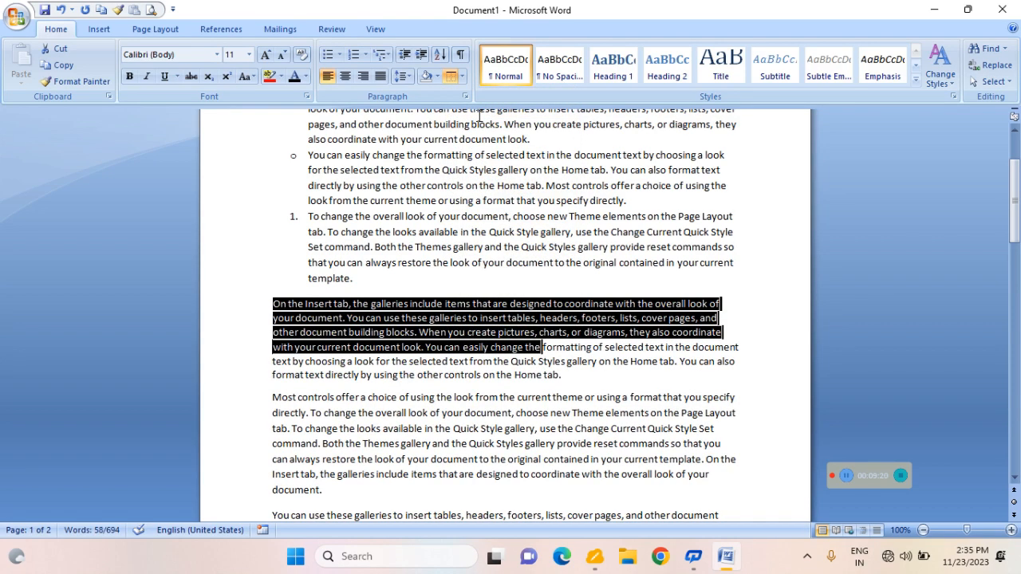
left_click(726, 291)
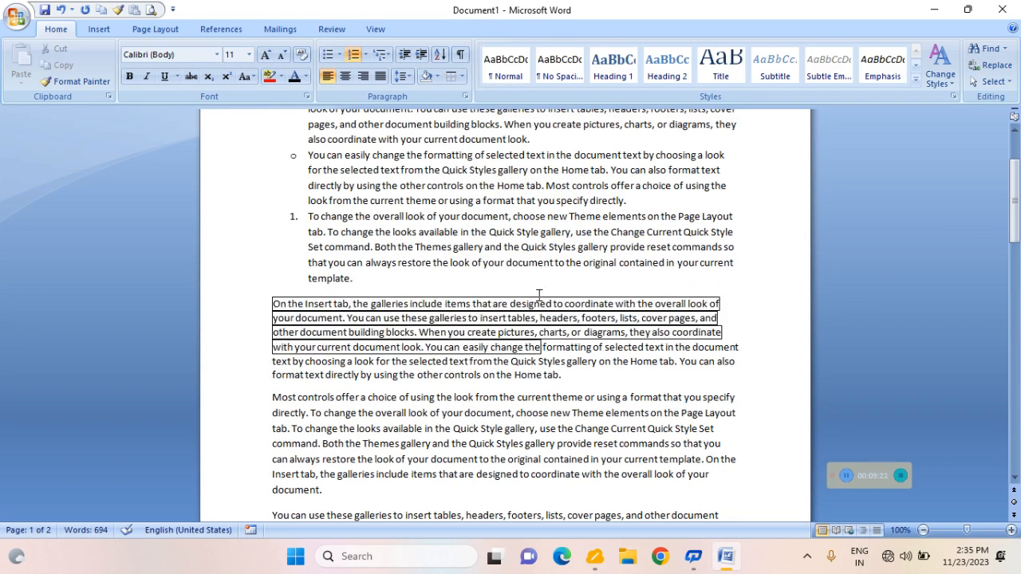
left_click(463, 78)
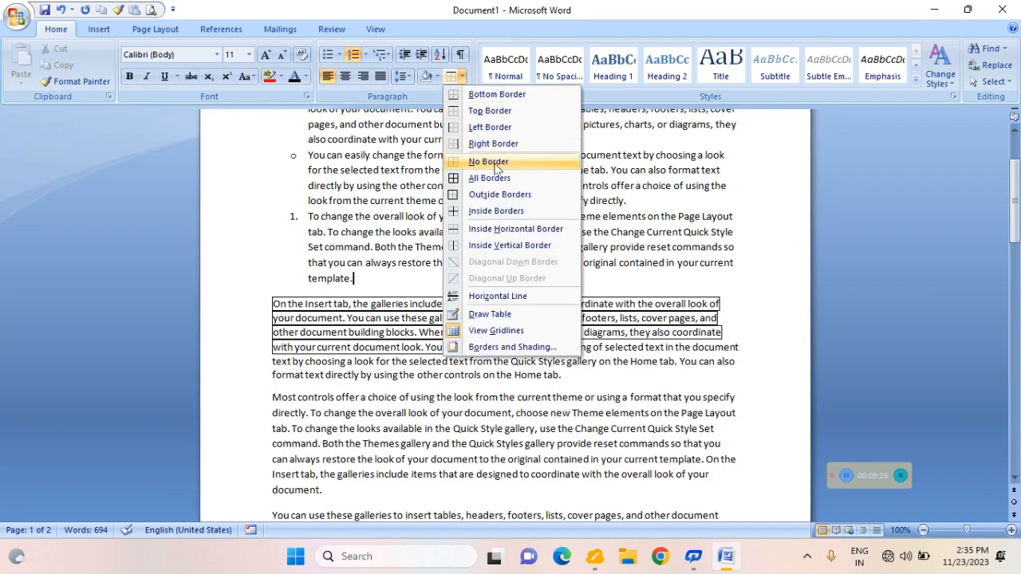
left_click(491, 94)
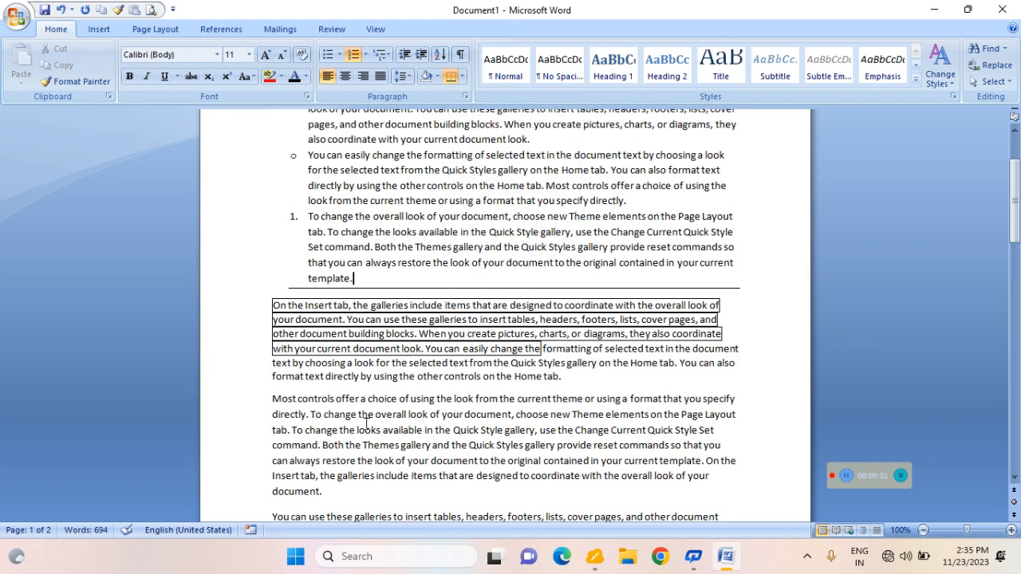
Apply Outside Borders to the whole paragraph beginning "Most controls offer a choice"
left_click_drag(273, 399, 323, 493)
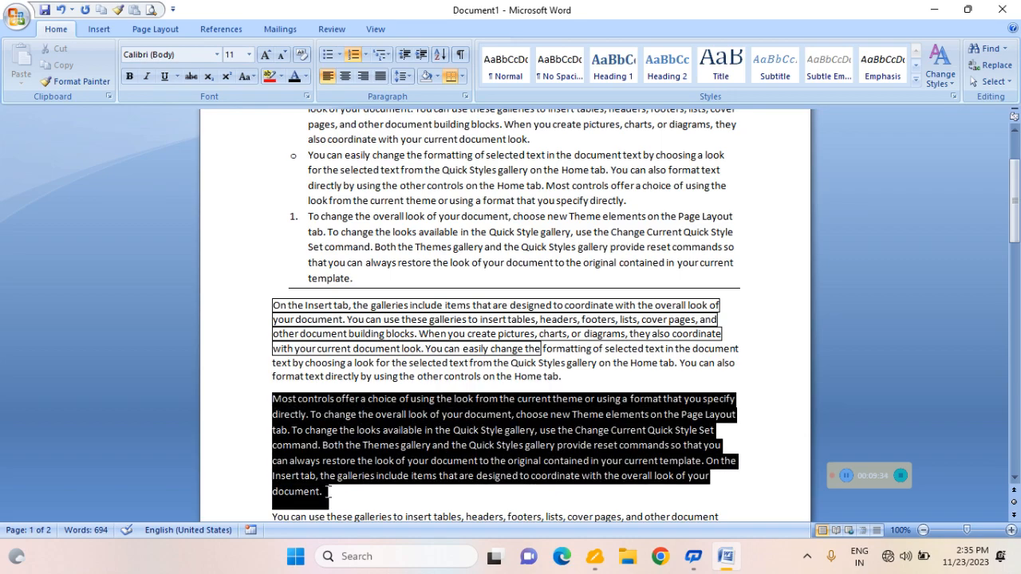
left_click(460, 77)
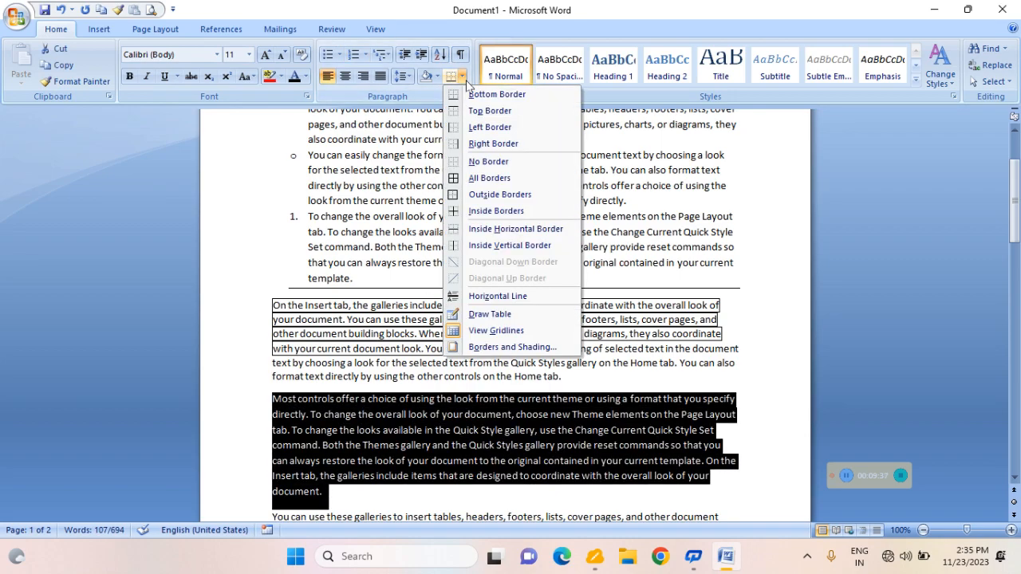
left_click(475, 194)
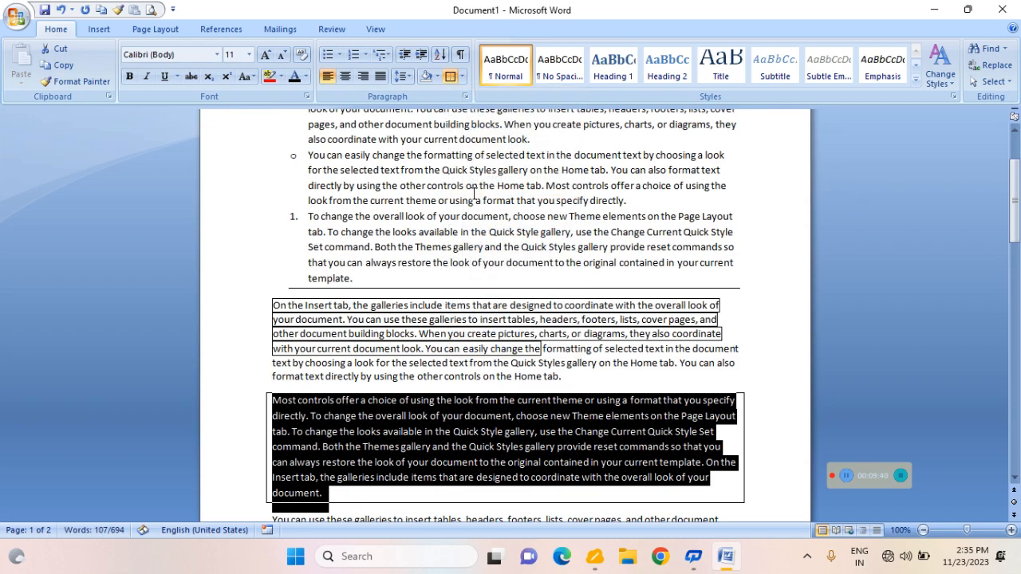
Apply All Borders to the "Most controls offer a choice" paragraph and review the other border choices
left_click(461, 76)
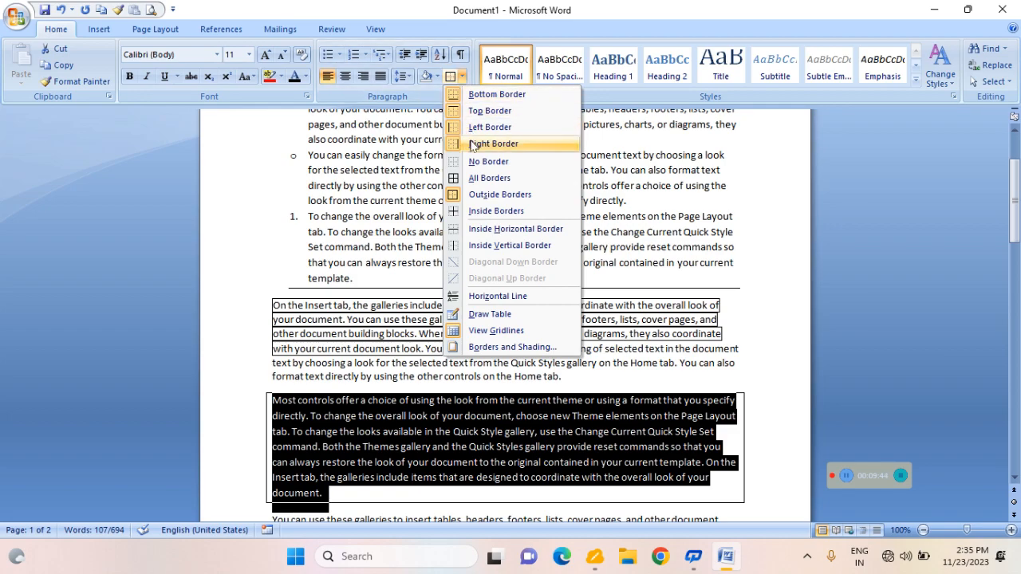
left_click(492, 181)
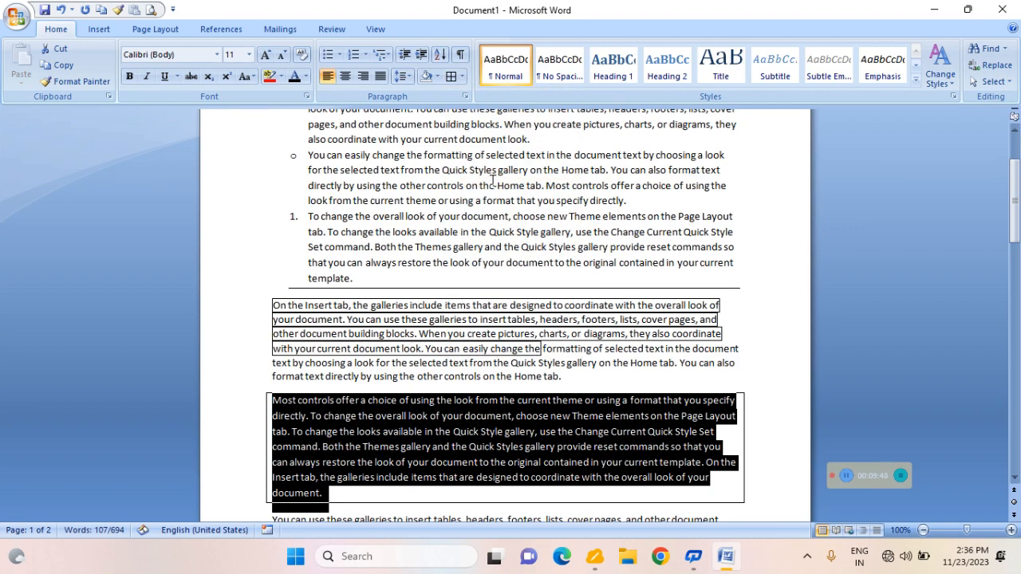
left_click(463, 77)
left_click(786, 382)
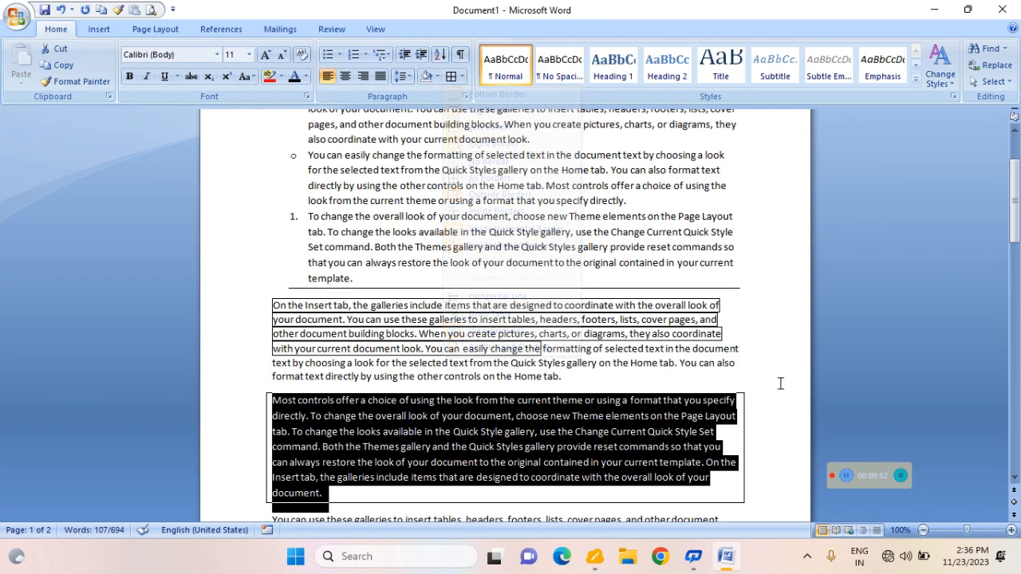
left_click(279, 415)
left_click_drag(273, 400, 331, 491)
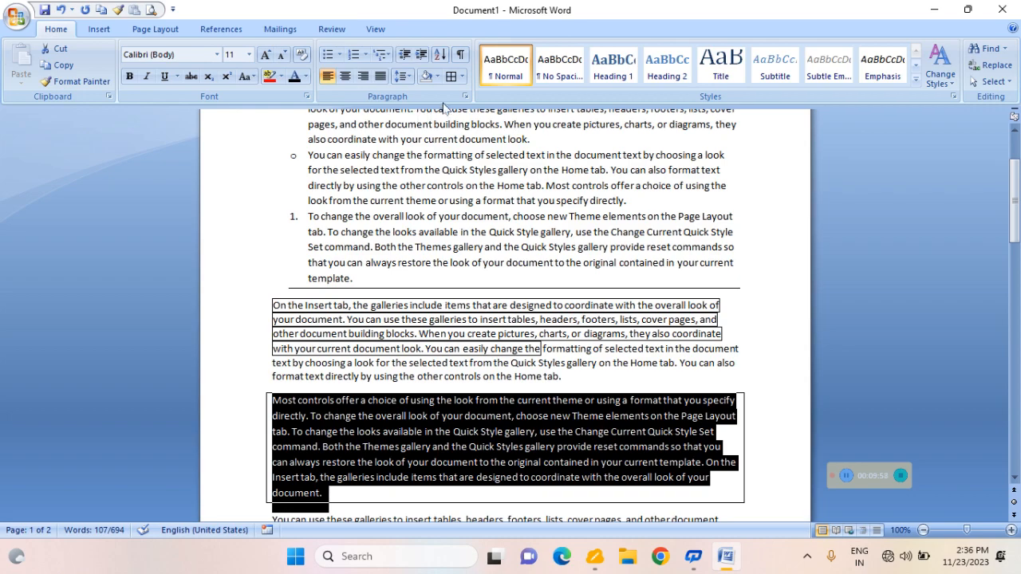
left_click(799, 445)
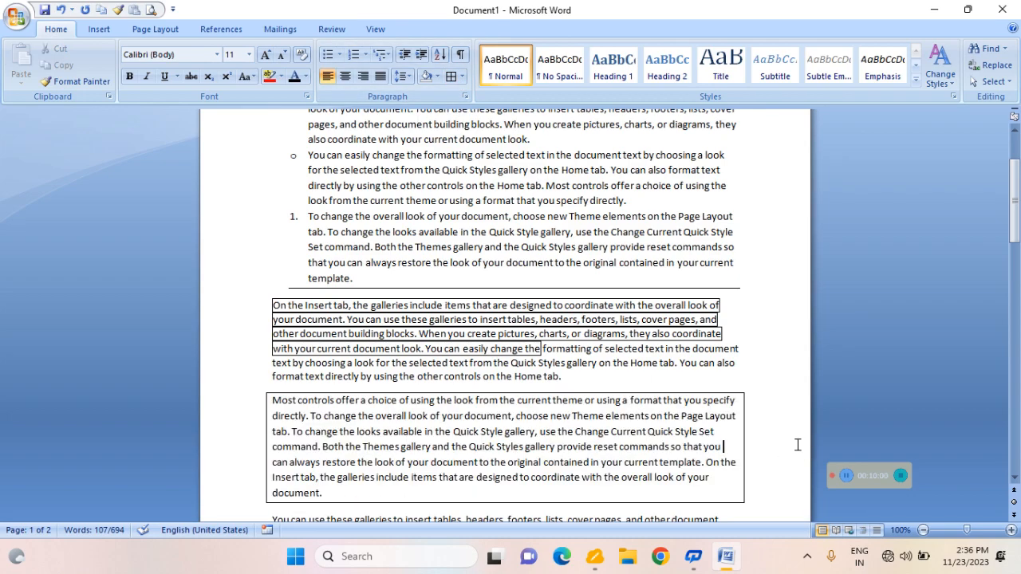
left_click(462, 78)
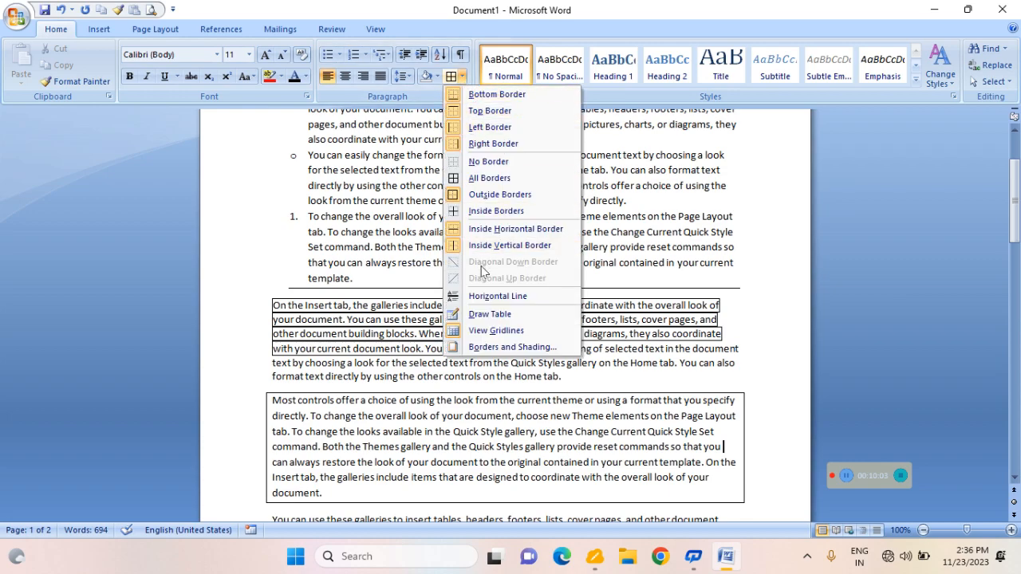
left_click(767, 326)
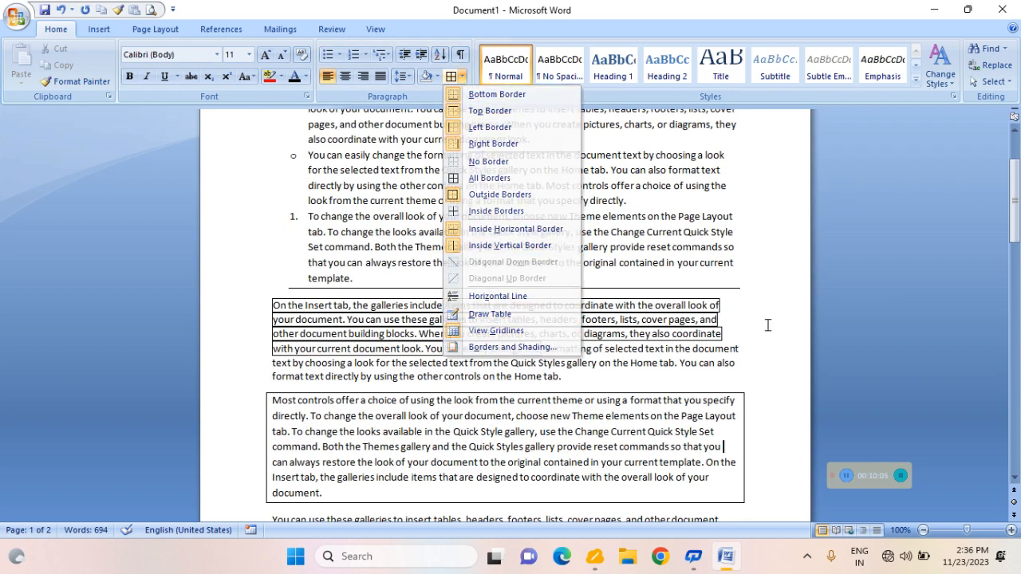
Apply Inside Borders to the paragraph beginning "You can use these galleries", below the boxed paragraph
scroll(613, 349, "down", 3)
scroll(613, 348, "down", 2)
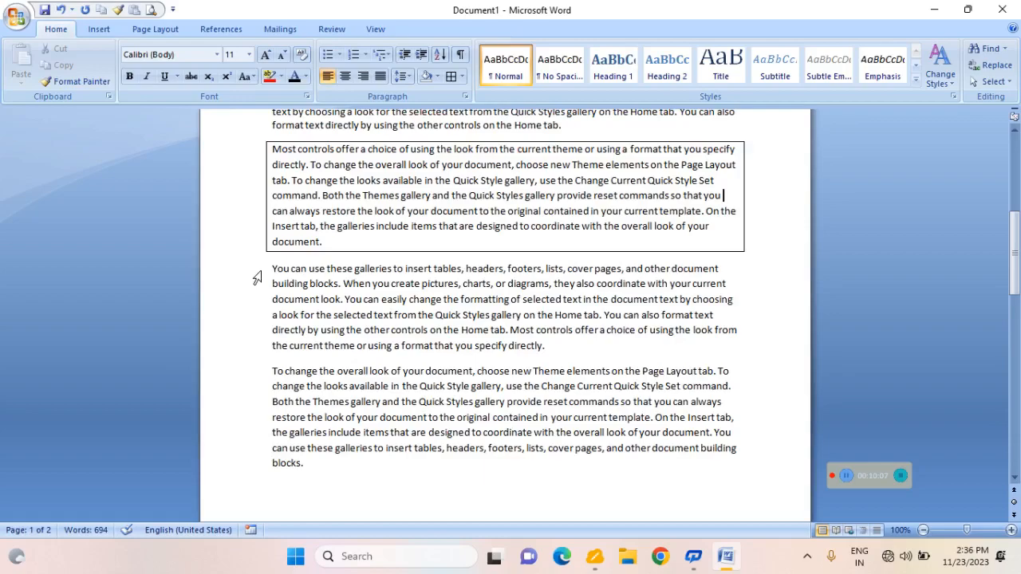
left_click_drag(272, 268, 333, 330)
left_click_drag(516, 349, 550, 351)
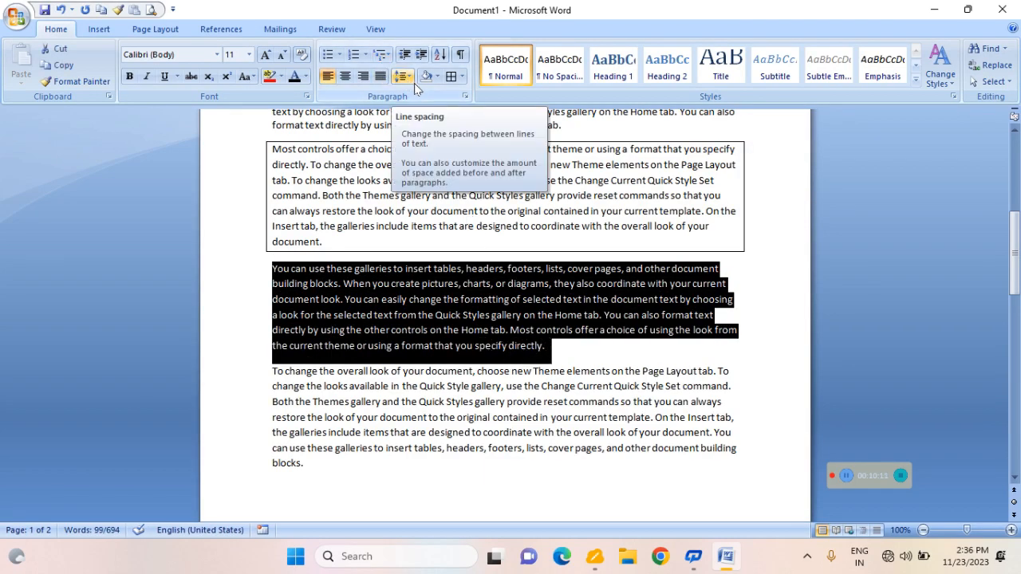
left_click(463, 77)
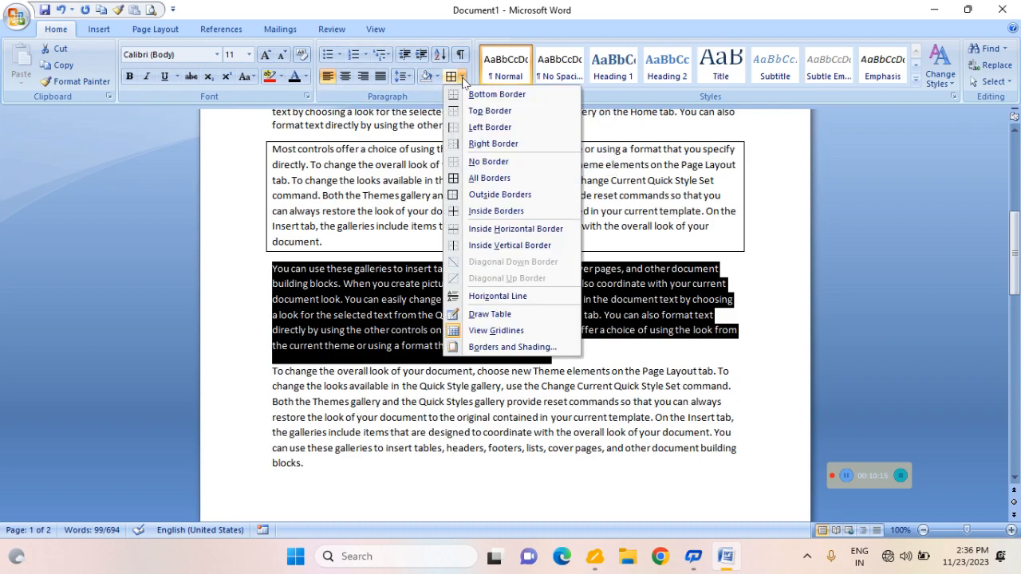
left_click(525, 214)
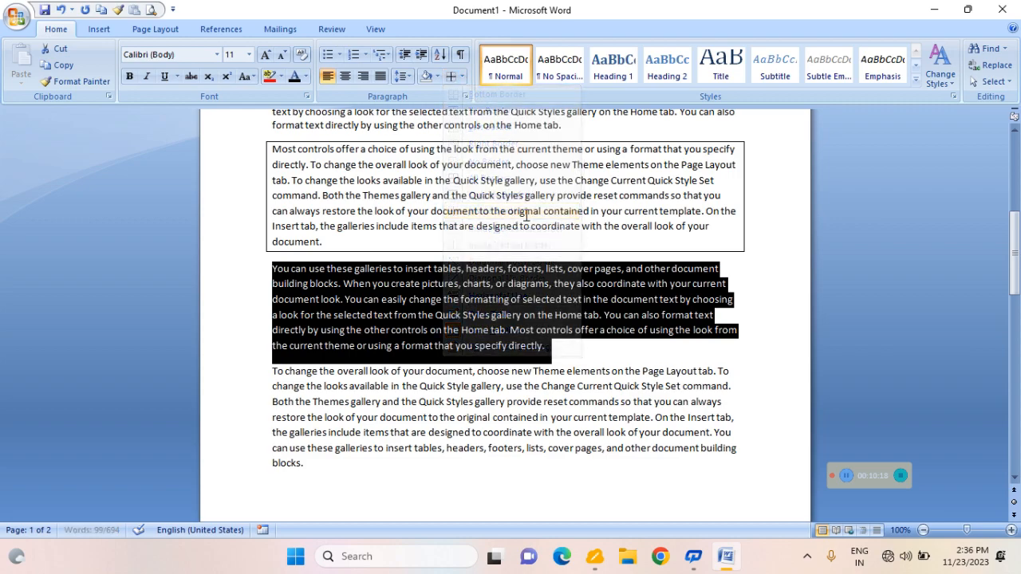
left_click(646, 332)
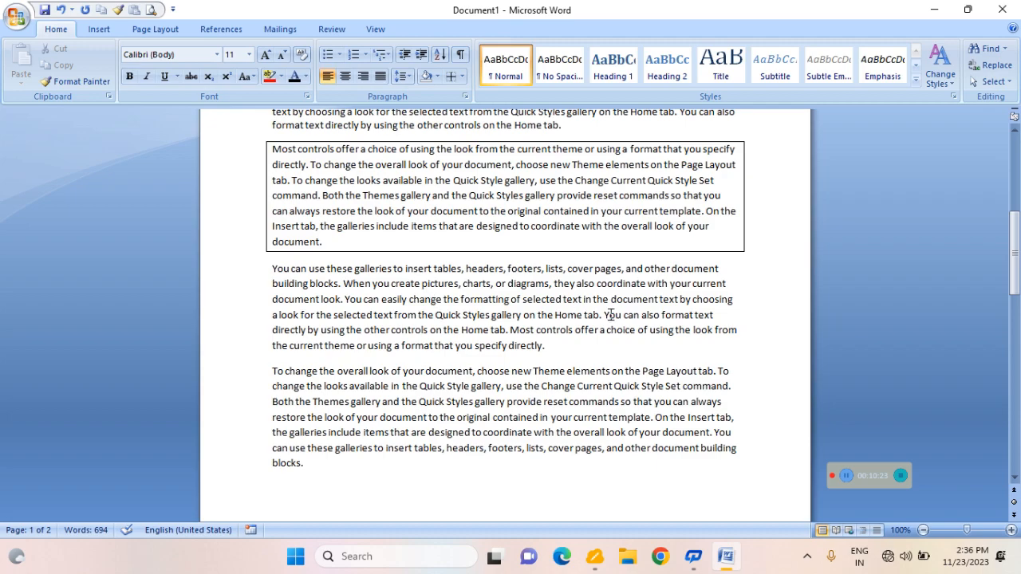
Draw a narrow one-cell table across the text width directly below the boxed paragraph
left_click(461, 76)
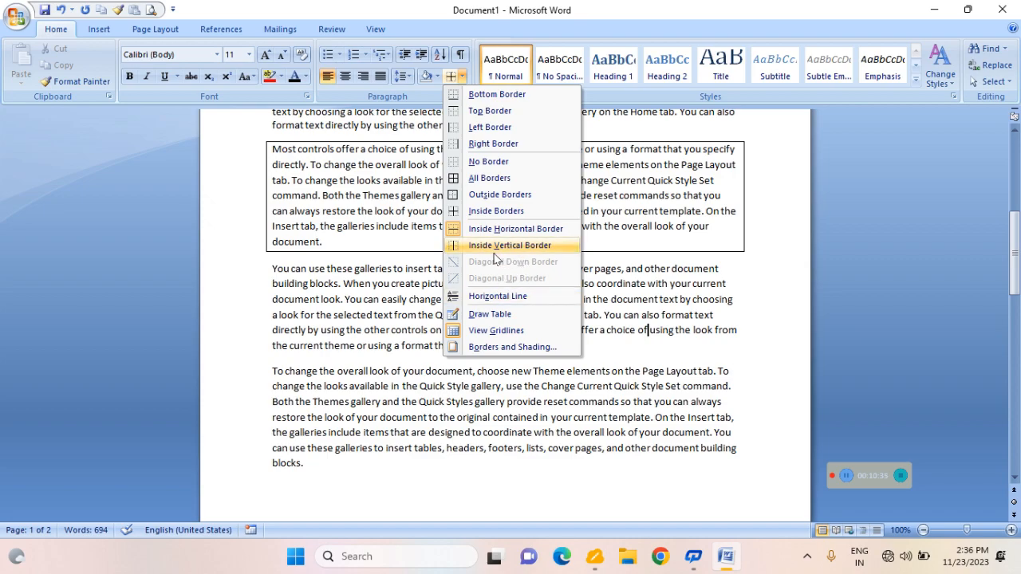
left_click(492, 316)
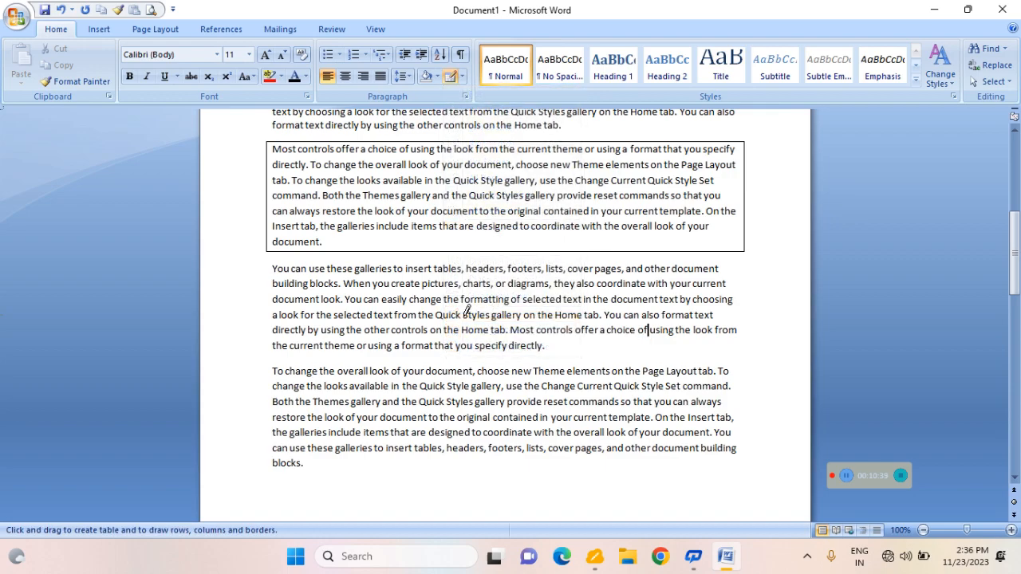
mouse_move(264, 265)
left_mouse_down()
mouse_move(345, 282)
mouse_move(511, 283)
mouse_move(705, 281)
mouse_move(729, 277)
mouse_move(723, 269)
left_mouse_up()
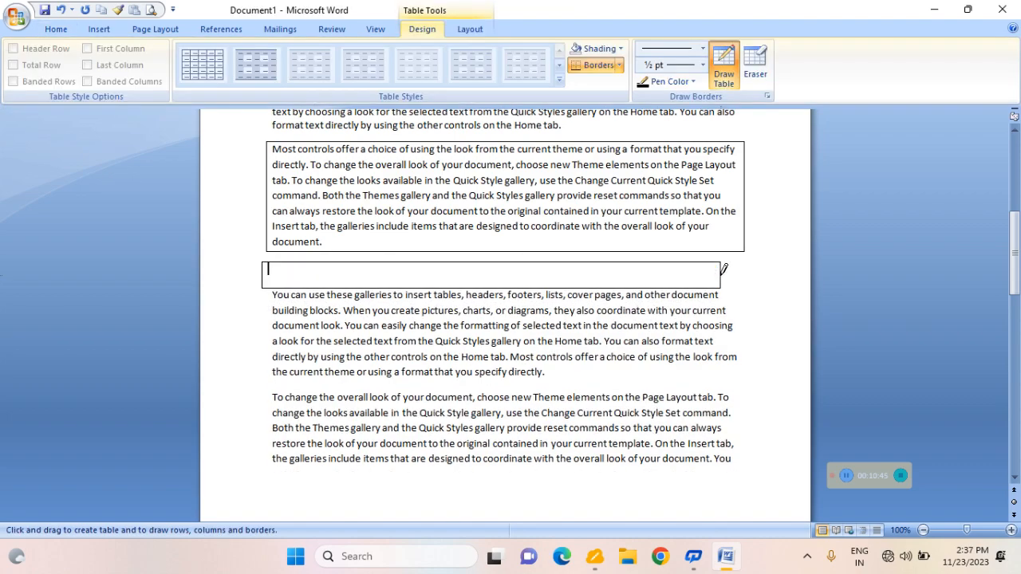
Draw a larger table around the two paragraphs below the narrow table and shade it Dark Blue
mouse_move(270, 303)
left_mouse_down()
mouse_move(338, 363)
mouse_move(554, 403)
mouse_move(757, 479)
left_mouse_up()
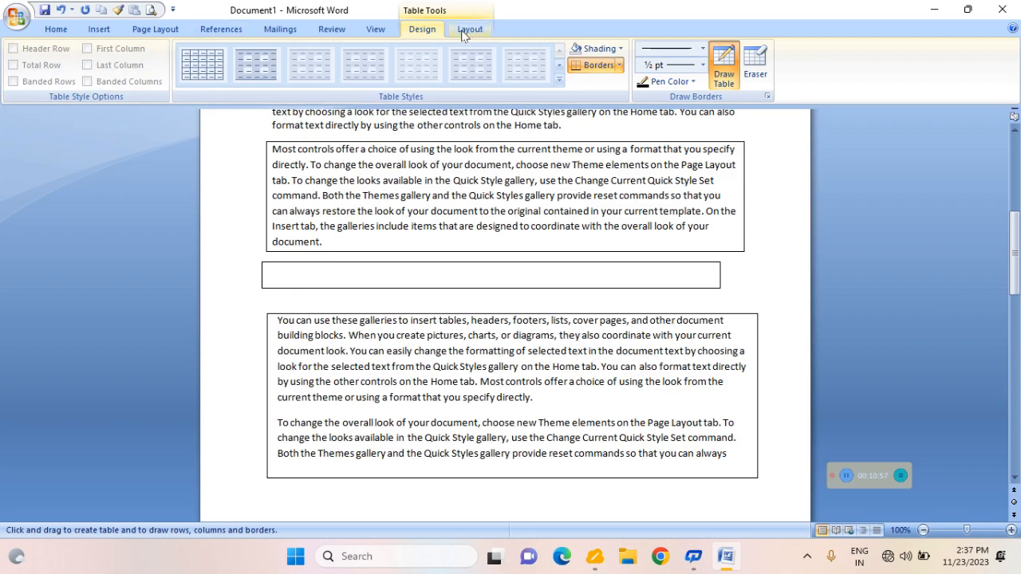
left_click(621, 50)
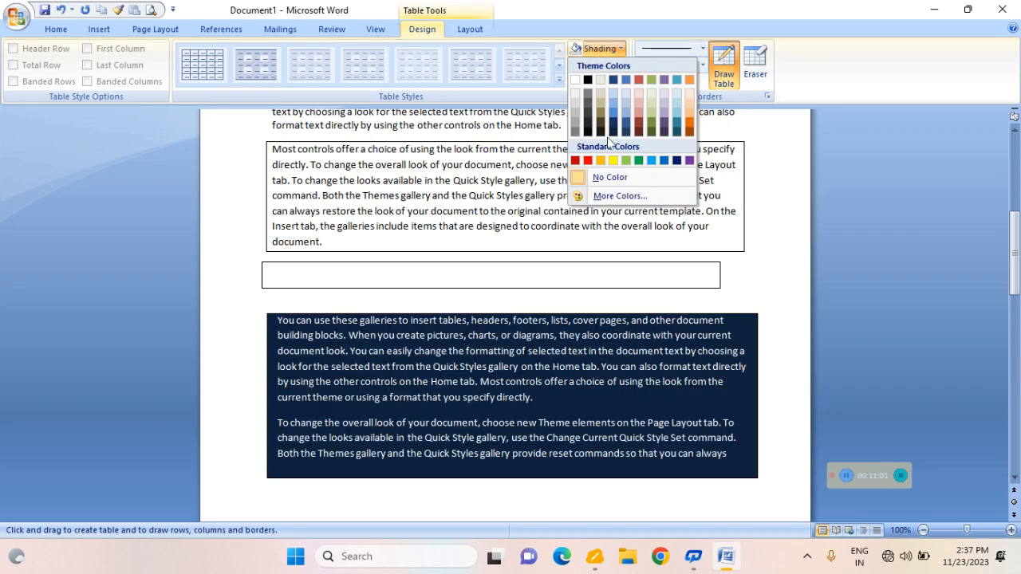
left_click(676, 161)
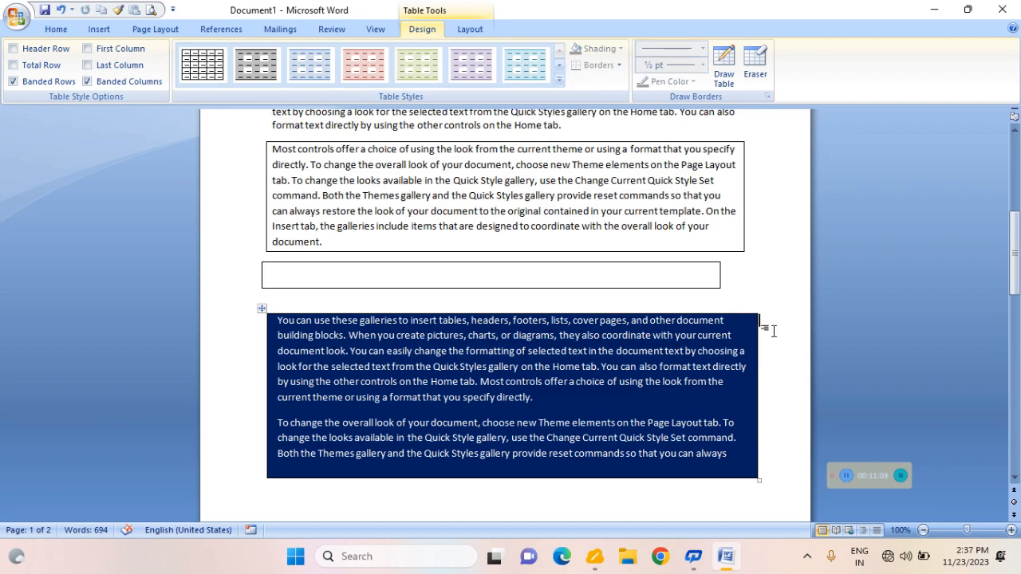
Turn off the display of table gridlines and look over the bordered and shaded content on both pages
left_click(378, 32)
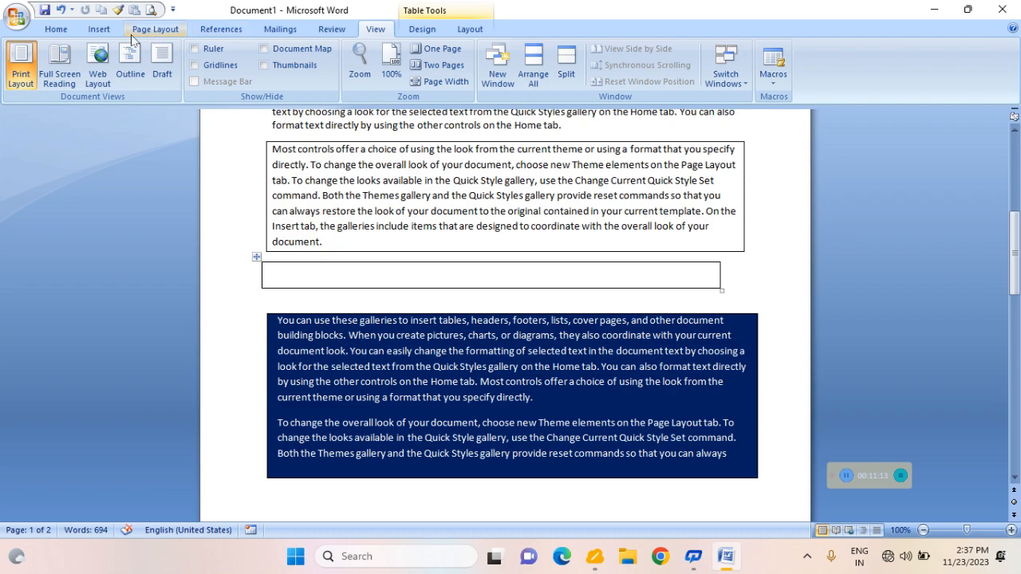
left_click(57, 29)
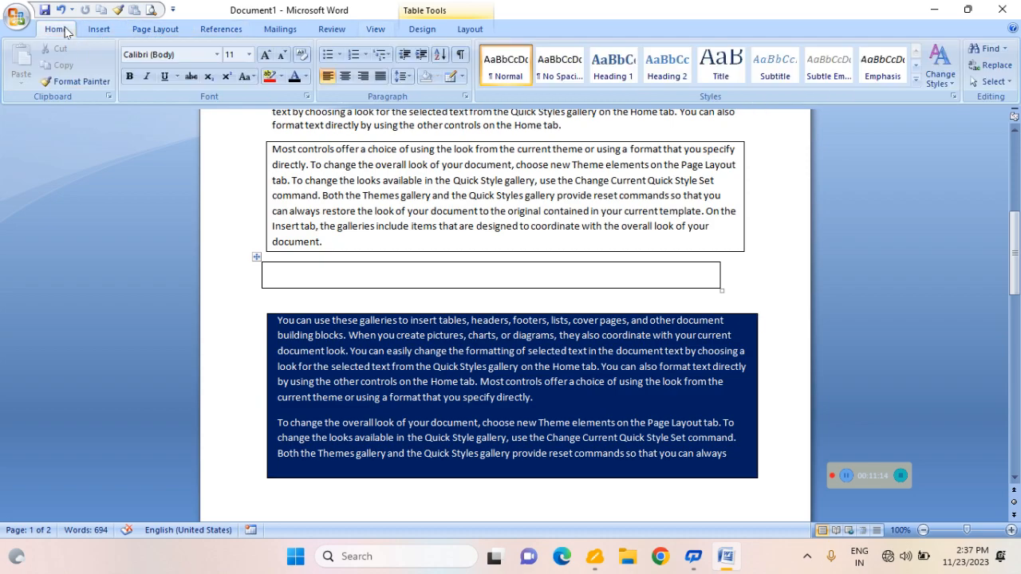
left_click(460, 77)
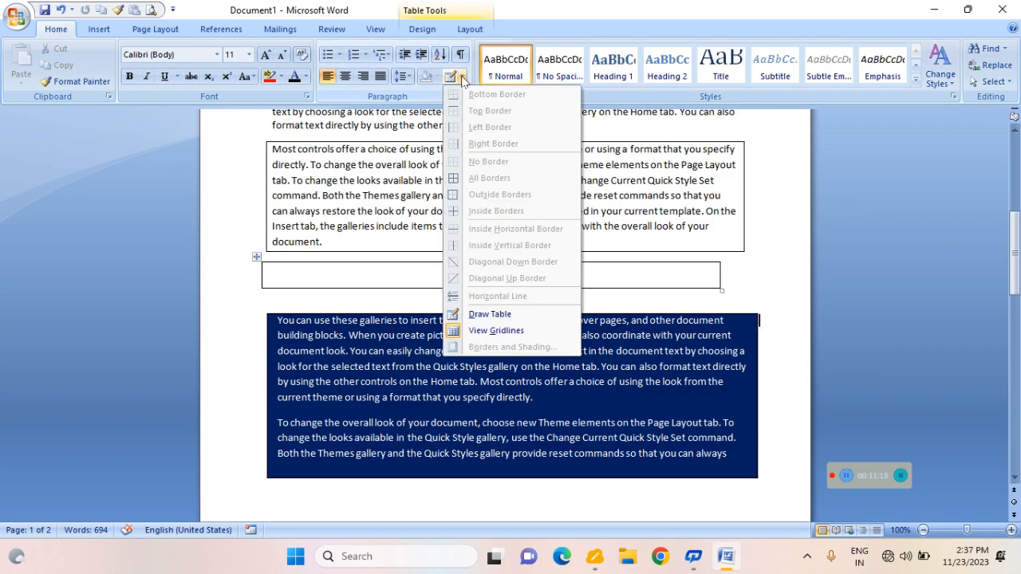
left_click(527, 330)
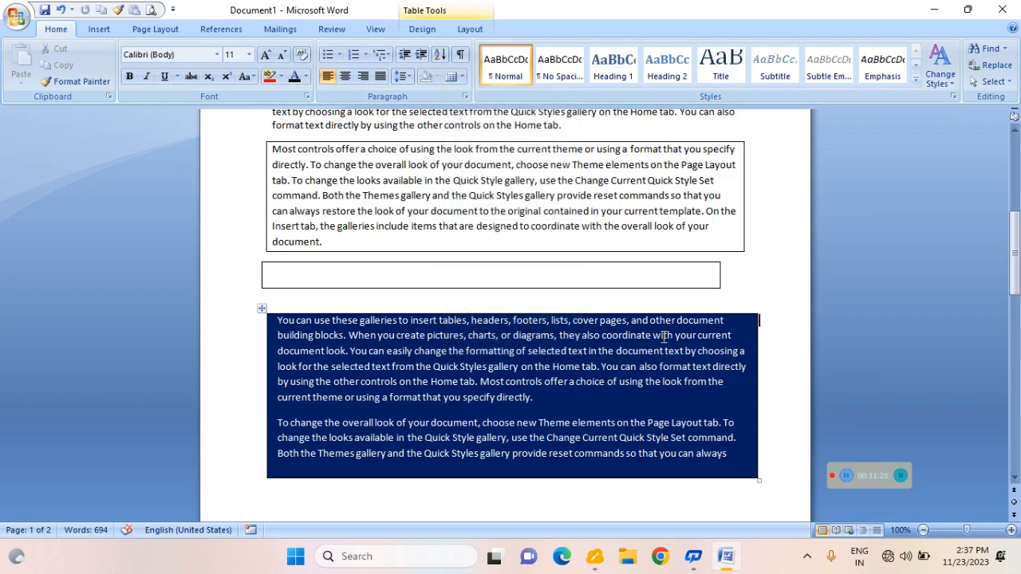
scroll(658, 336, "down", 9)
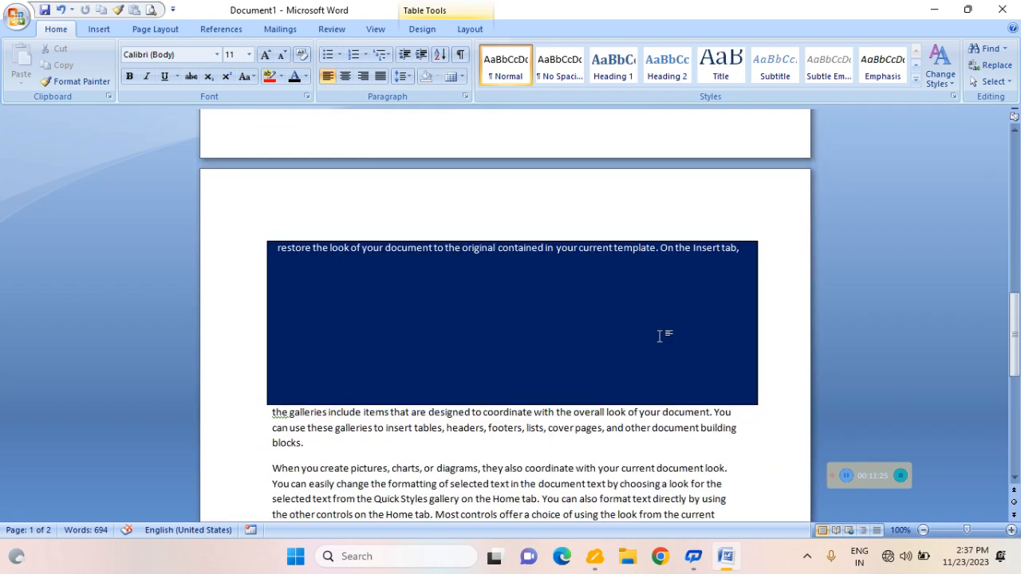
scroll(659, 336, "up", 10)
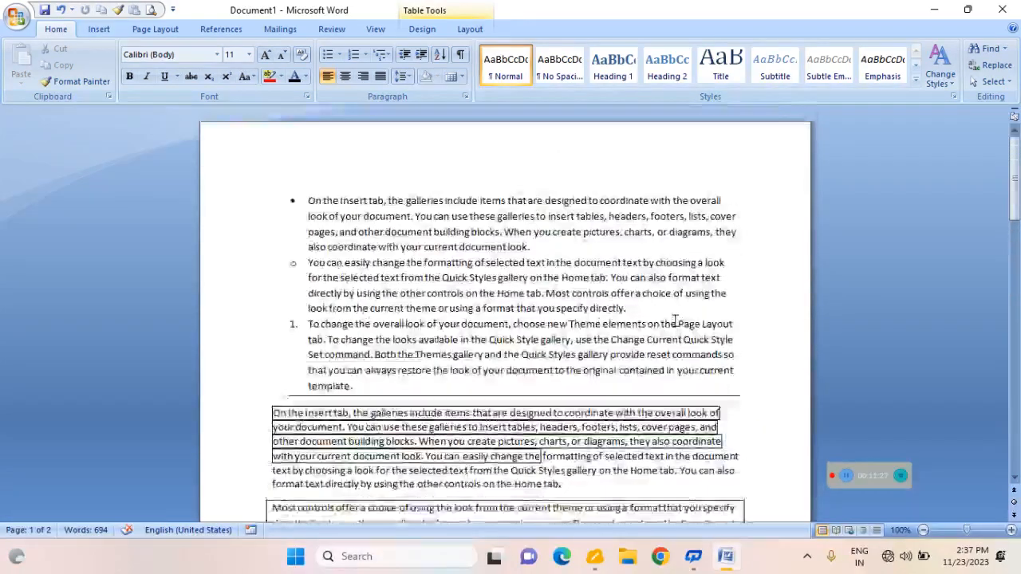